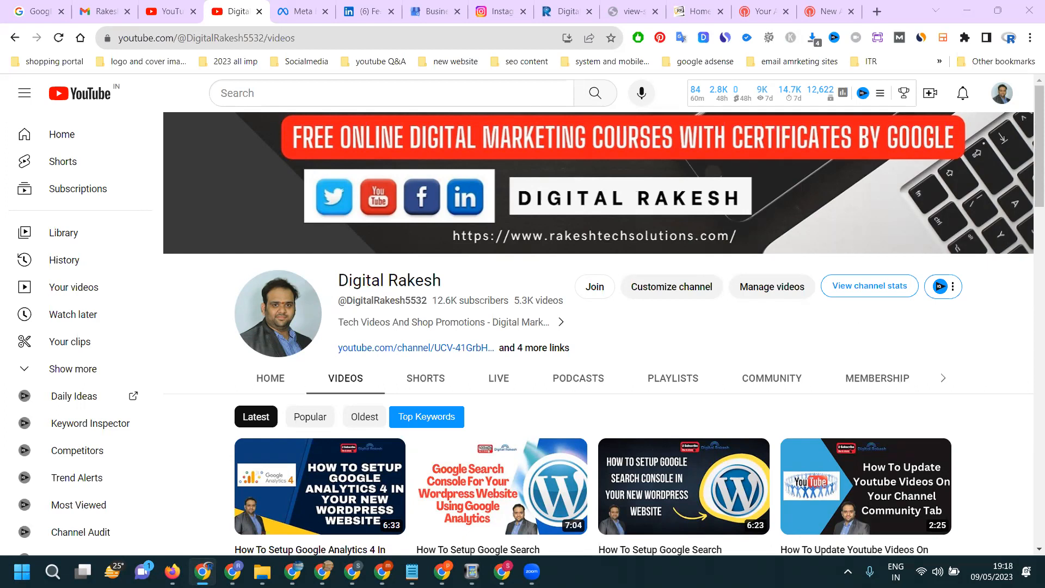
Switch to the browser window with the RK Used Laptops site, open the AddThis website and read its termination notice
key("alt+Tab")
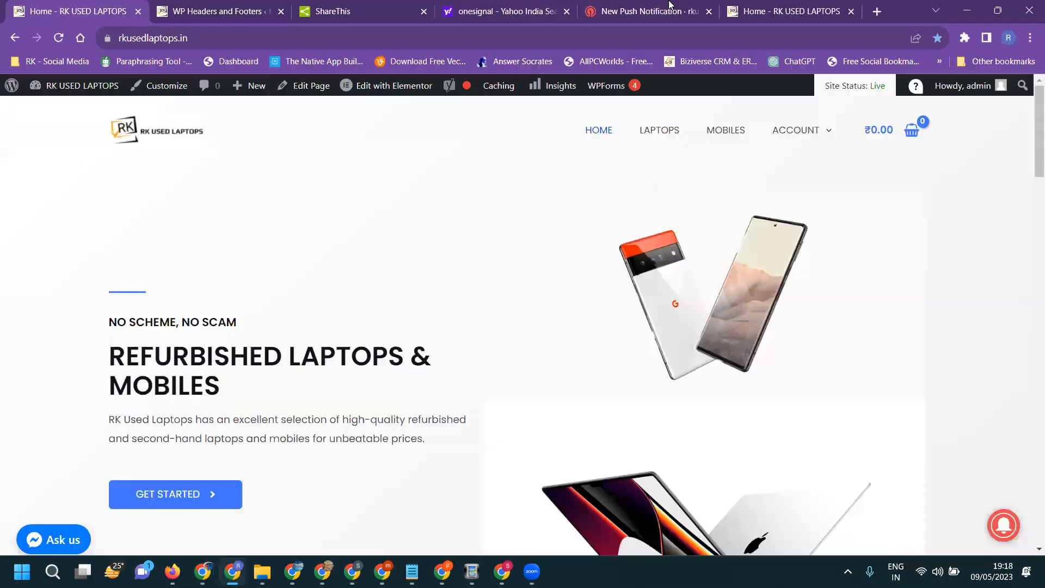
left_click(878, 11)
type("addthi")
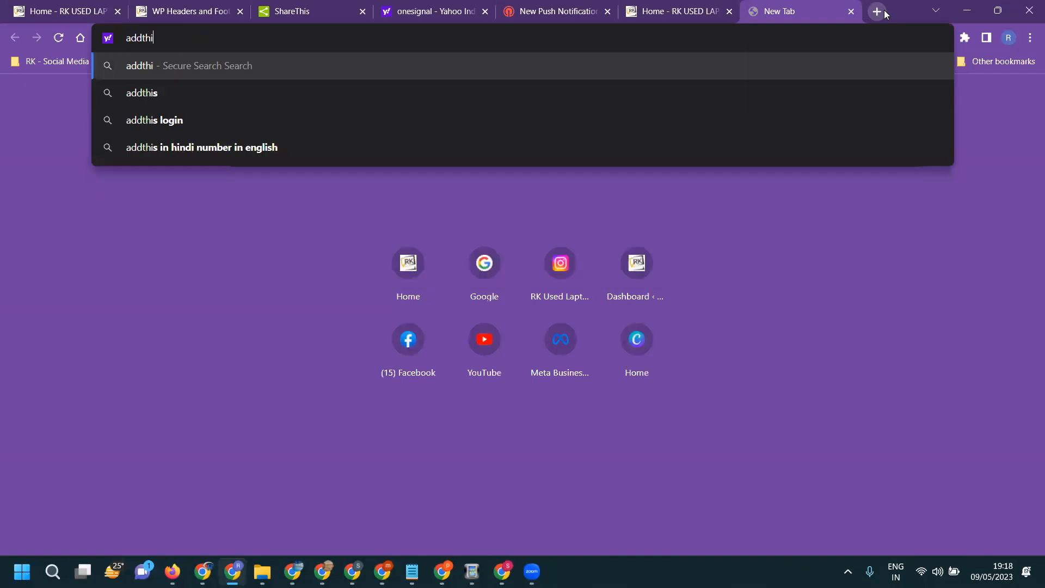
type("s")
key("Return")
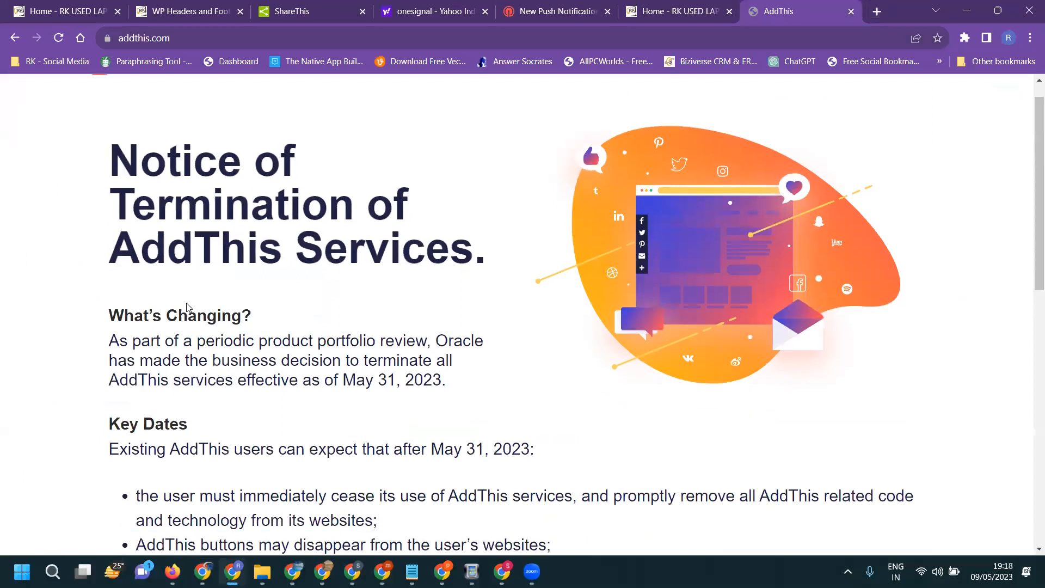
scroll(187, 303, "down", 6)
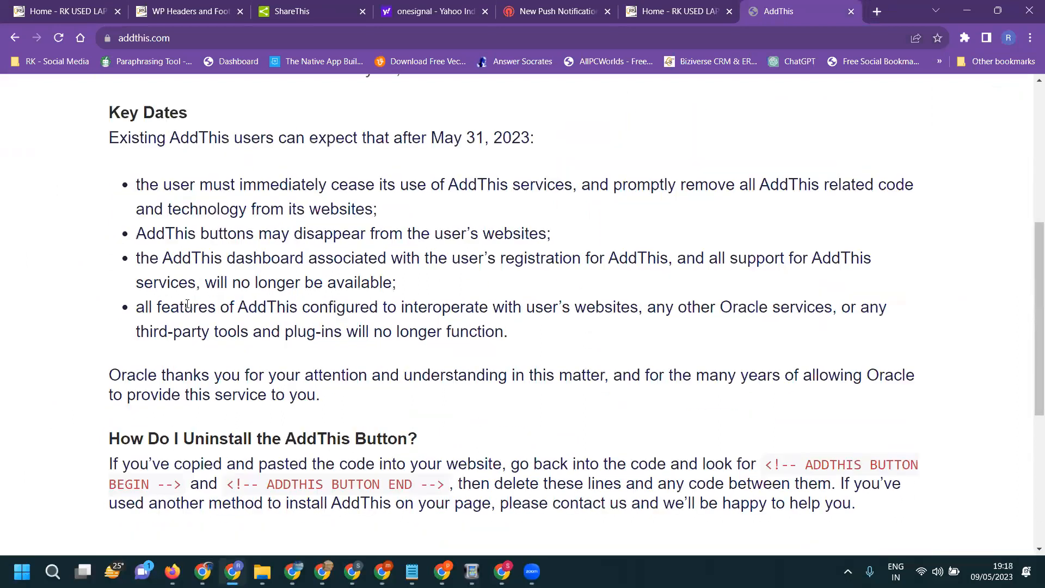
Close the AddThis page and sign in to the ShareThis platform with the RK Used Laptops Google account
left_click(296, 10)
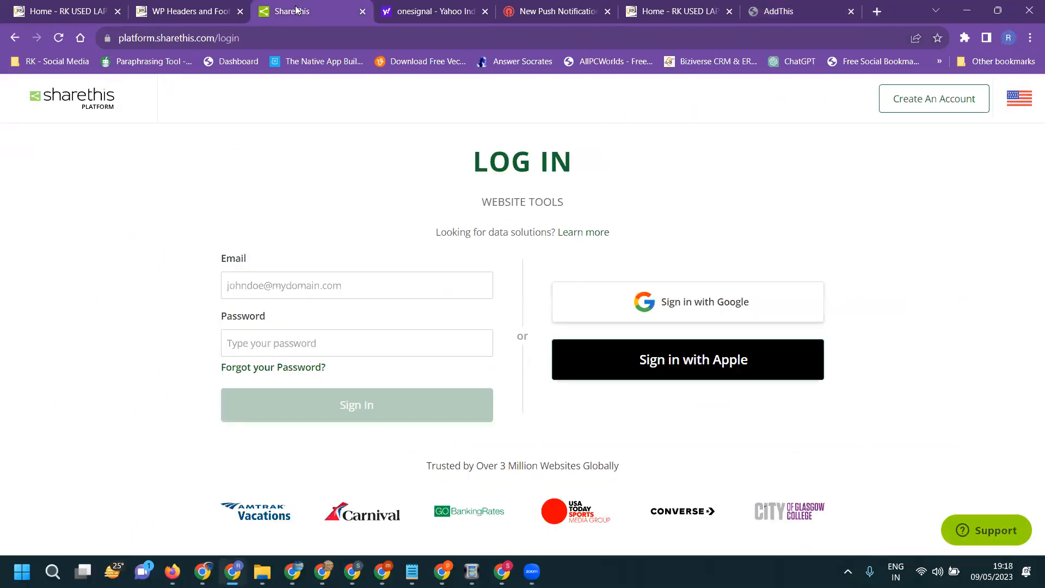
left_click(851, 11)
left_click(737, 306)
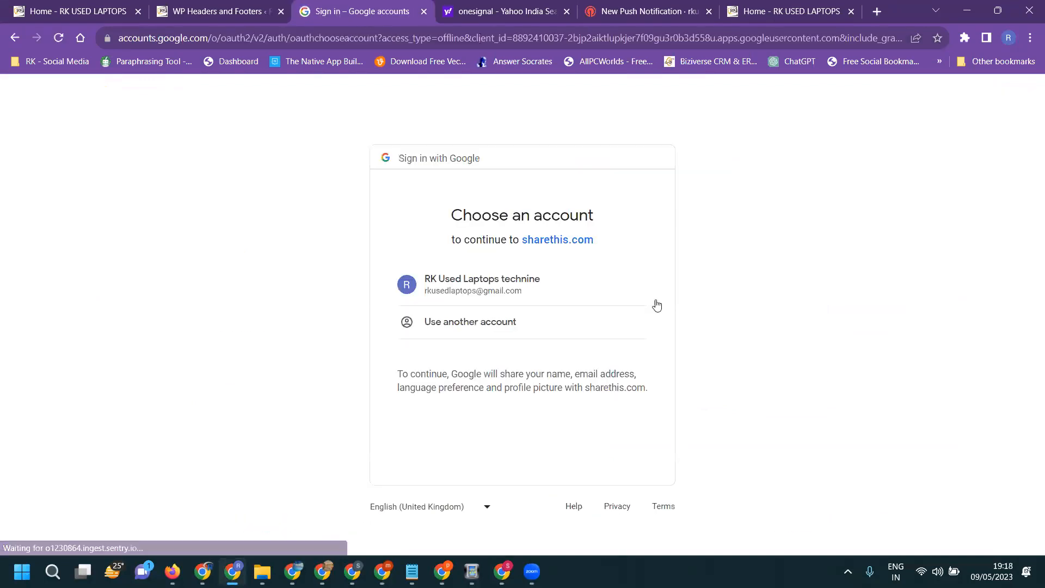
left_click(526, 281)
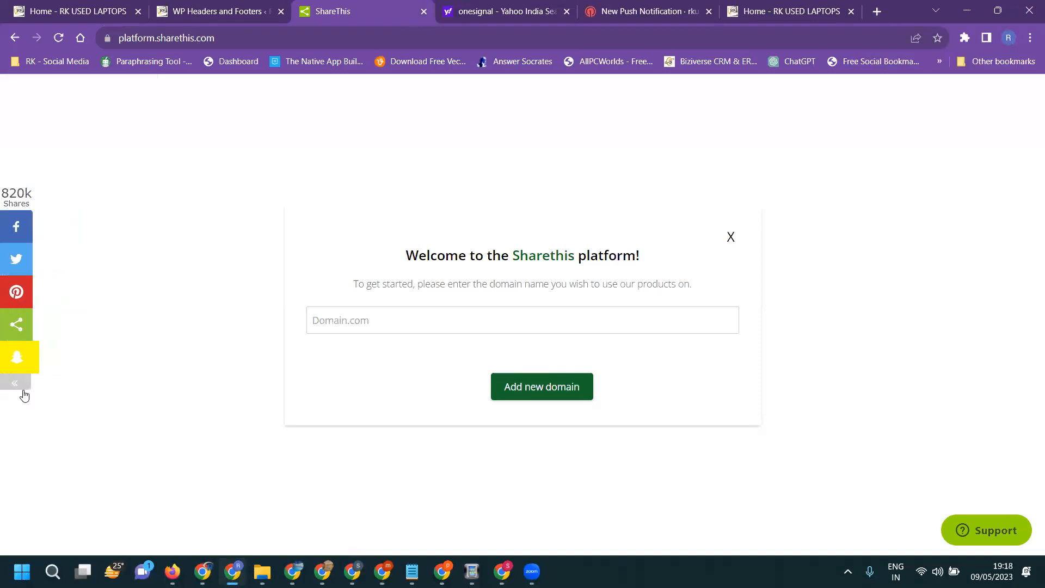
Examine the full list of sharing networks offered by the ShareThis share bar, and return to the RK Used Laptops home page
left_click(22, 326)
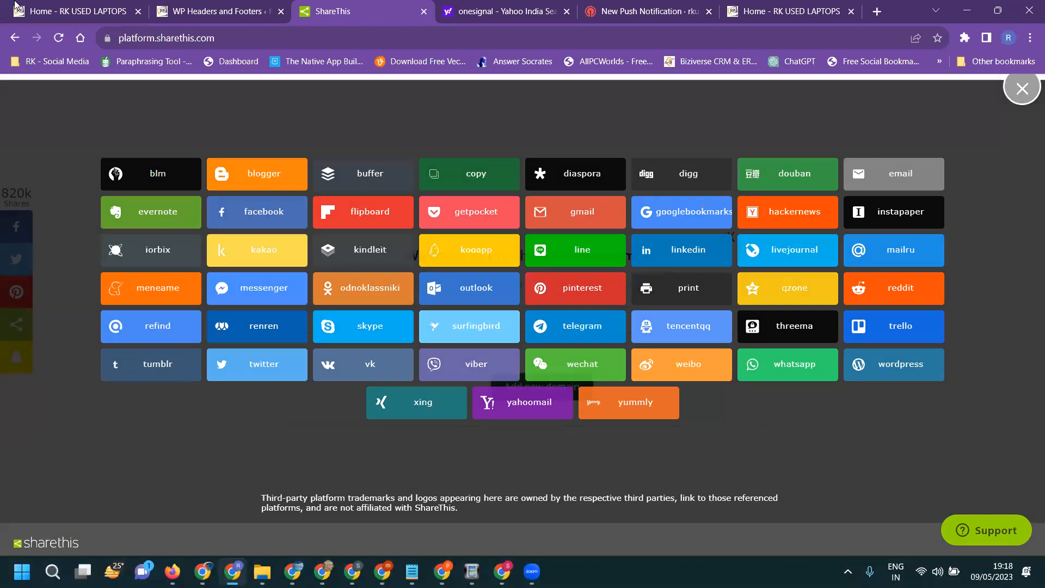
left_click(1009, 84)
left_click(32, 11)
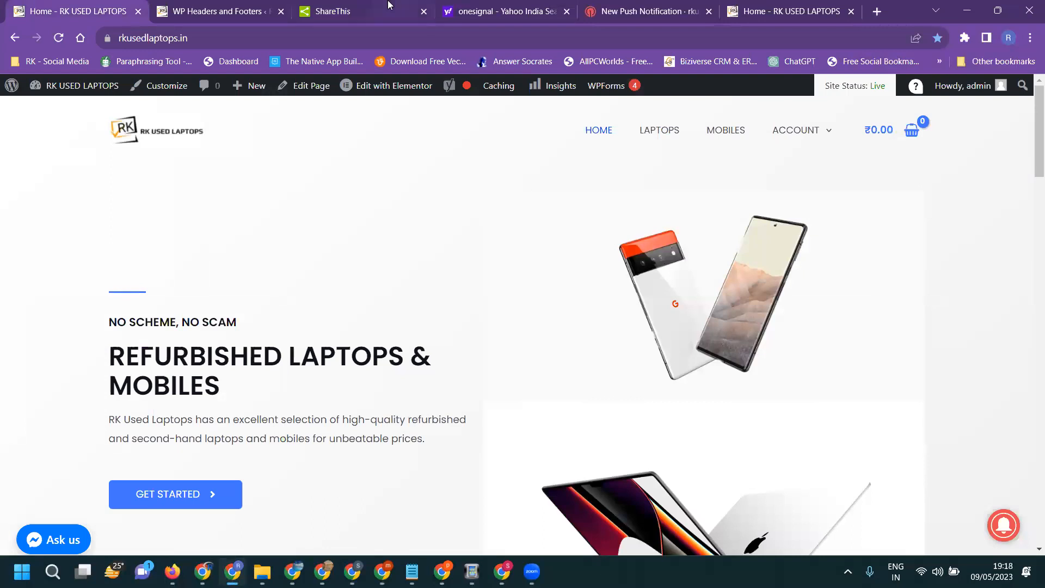
Add rkusedlaptops.in as a new domain on ShareThis, using the address copied from the website without its protocol prefix
left_click(352, 13)
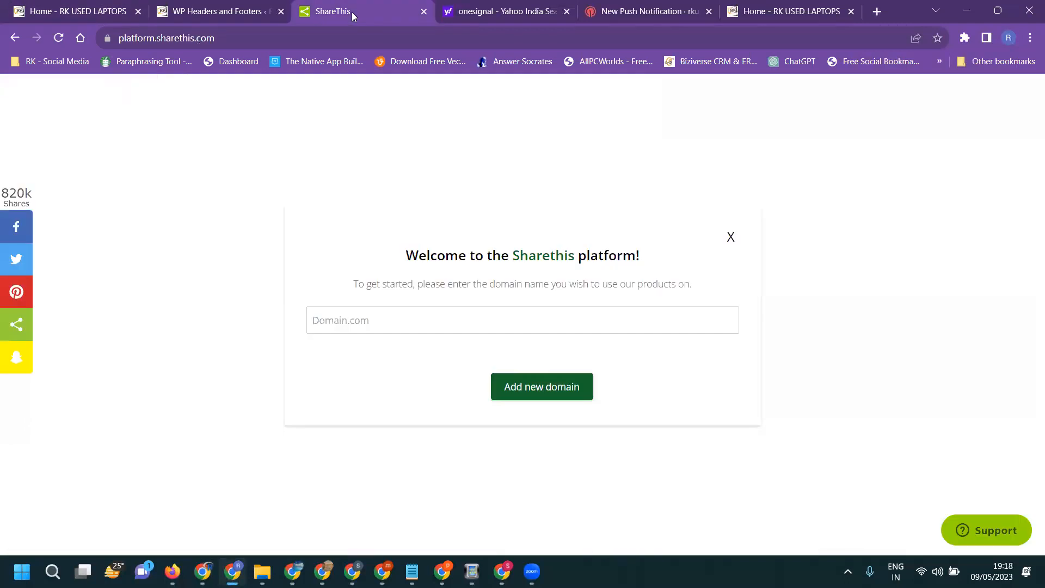
left_click(388, 327)
left_click(82, 12)
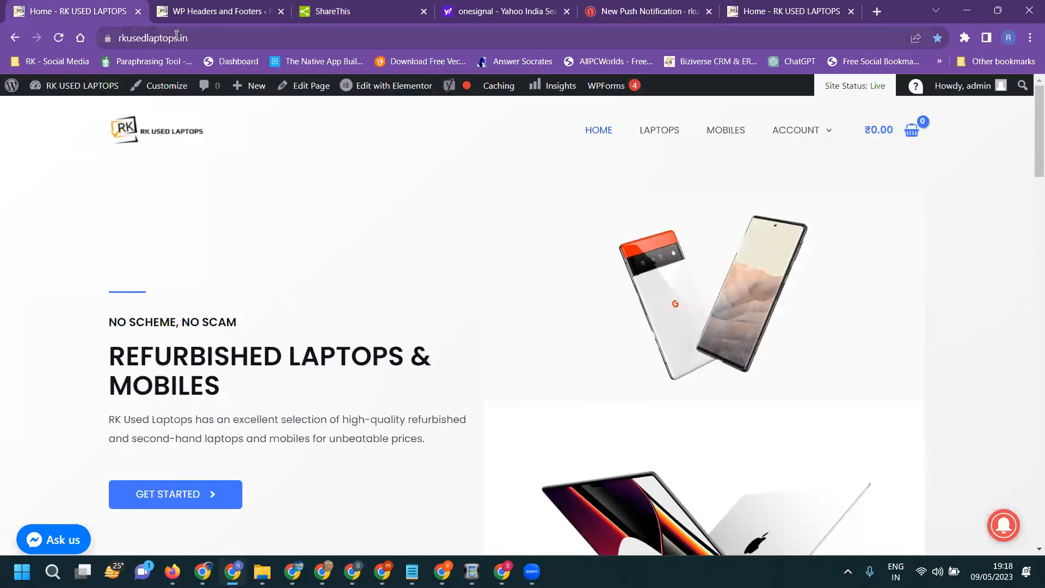
left_click(177, 40)
key("ctrl+c")
left_click(327, 12)
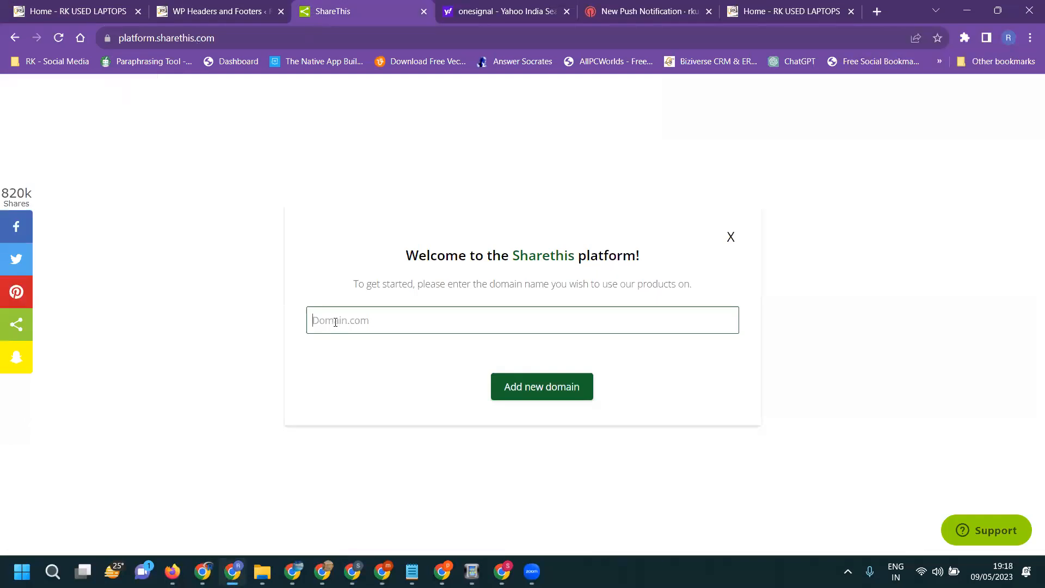
key("ctrl+v")
key("BackSpace")
key("BackSpace")
key("BackSpace")
key("BackSpace")
key("BackSpace")
key("BackSpace")
key("BackSpace")
key("BackSpace")
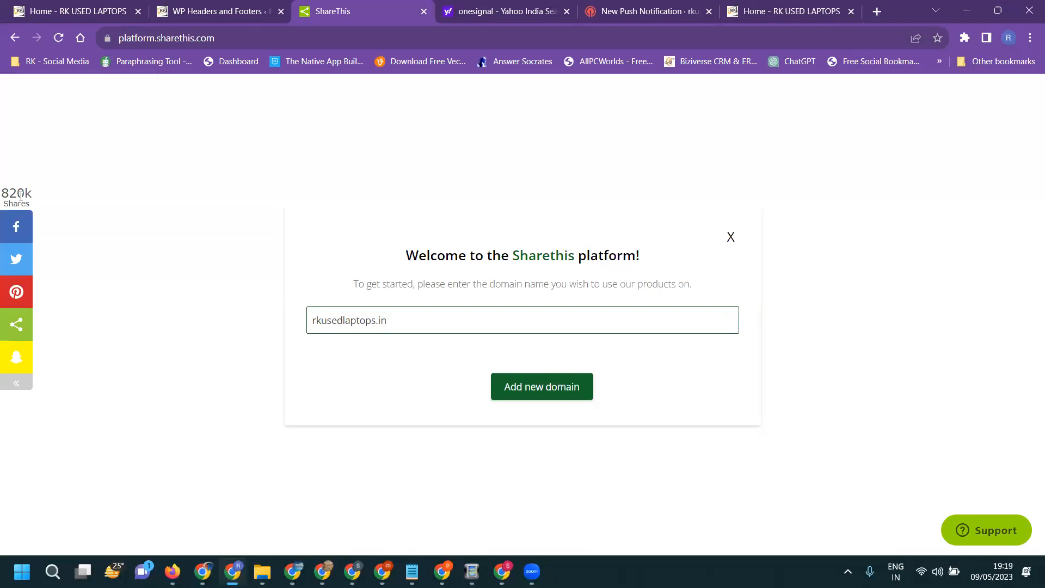
left_click(520, 396)
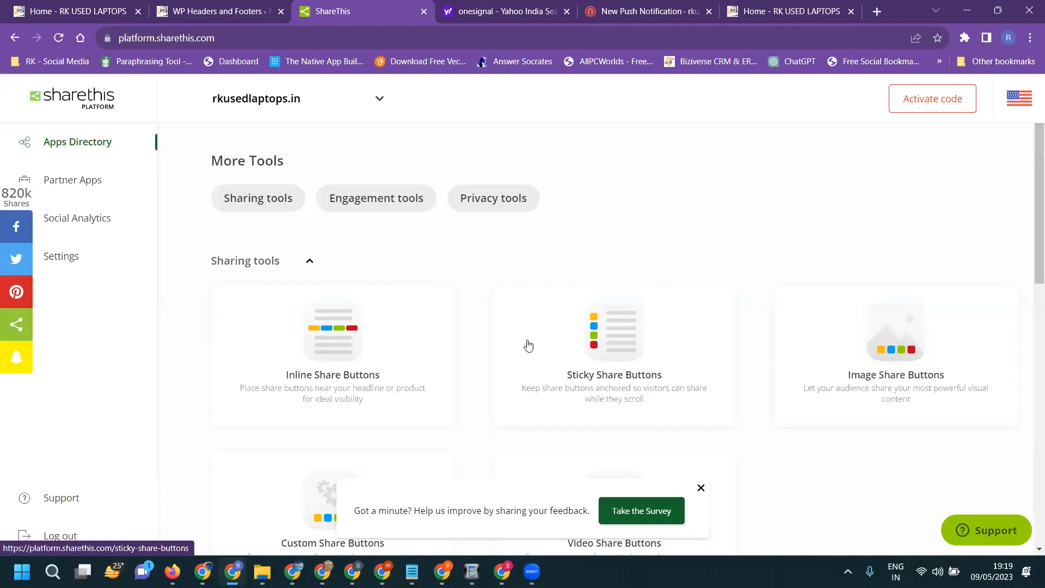
Look through the domain choices and sharing tools, and review the Custom Share Buttons instructions
left_click(381, 105)
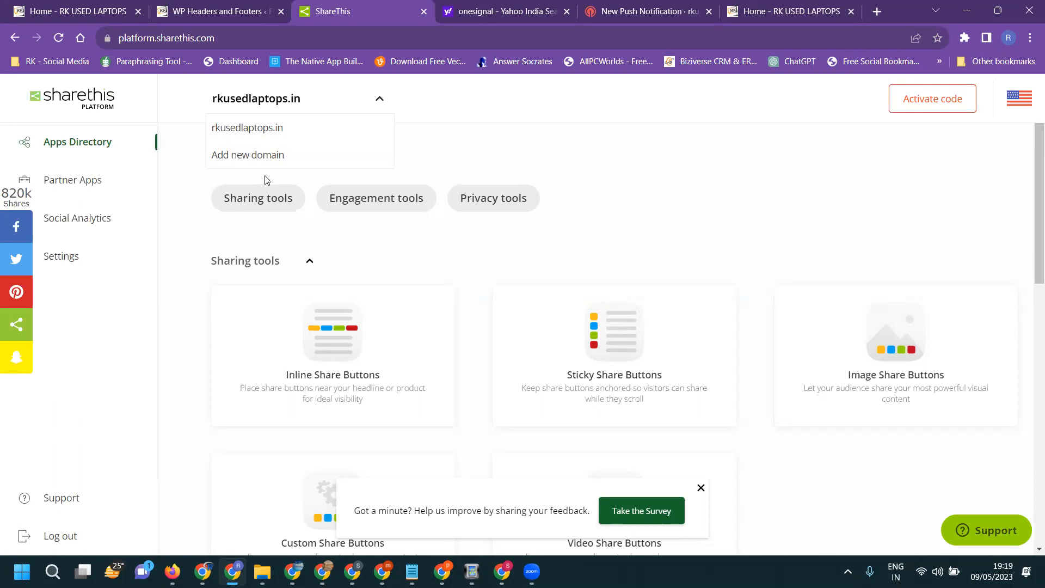
left_click(576, 95)
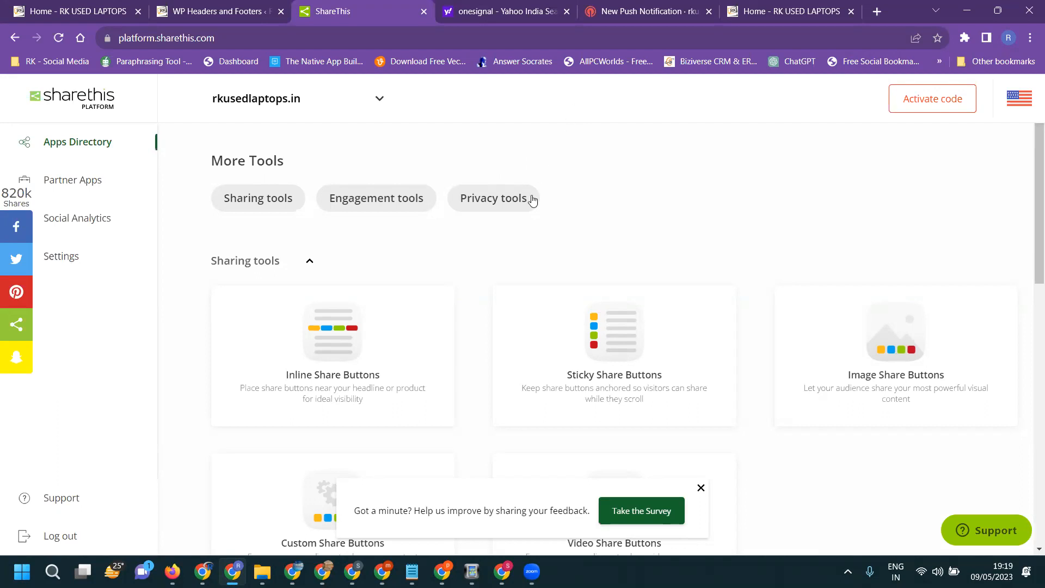
scroll(451, 234, "down", 3)
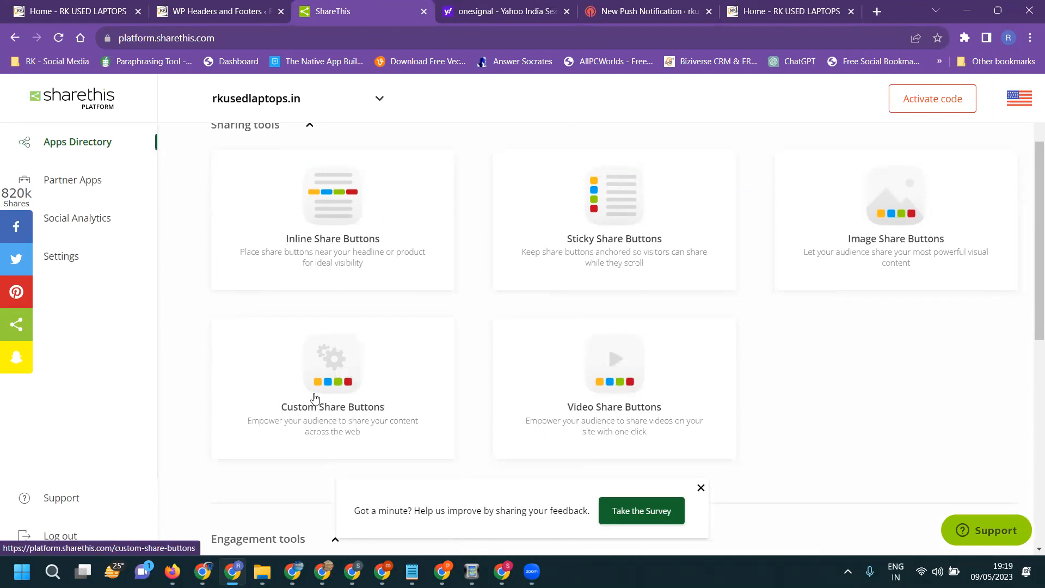
left_click(334, 373)
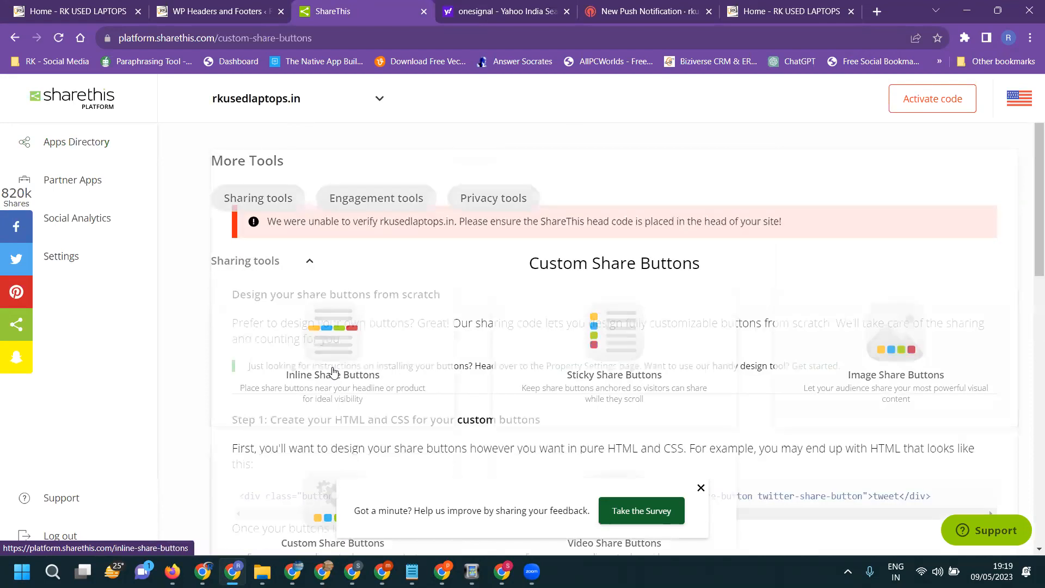
scroll(419, 271, "down", 8)
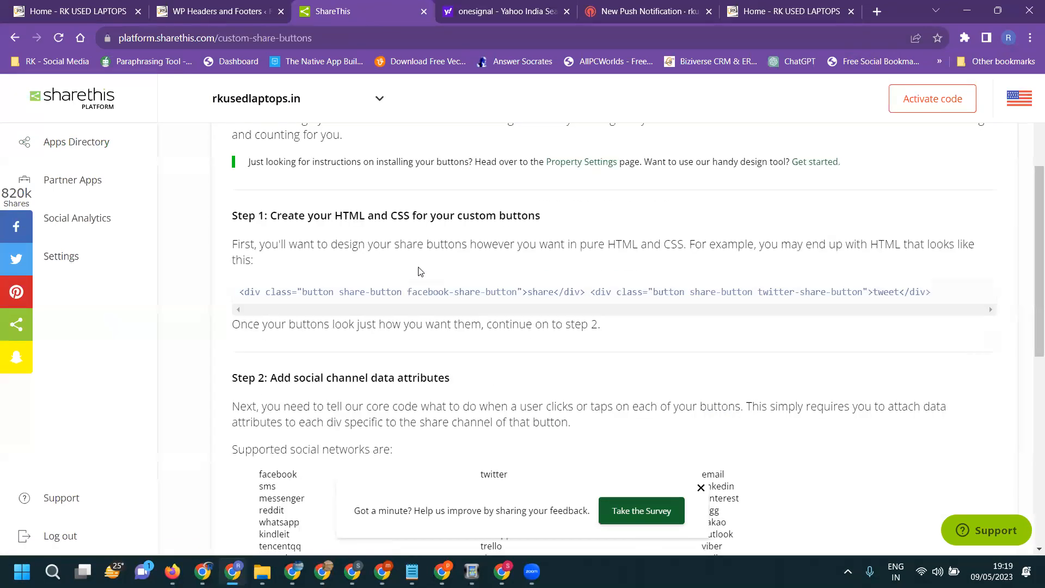
scroll(419, 271, "up", 6)
scroll(419, 270, "up", 4)
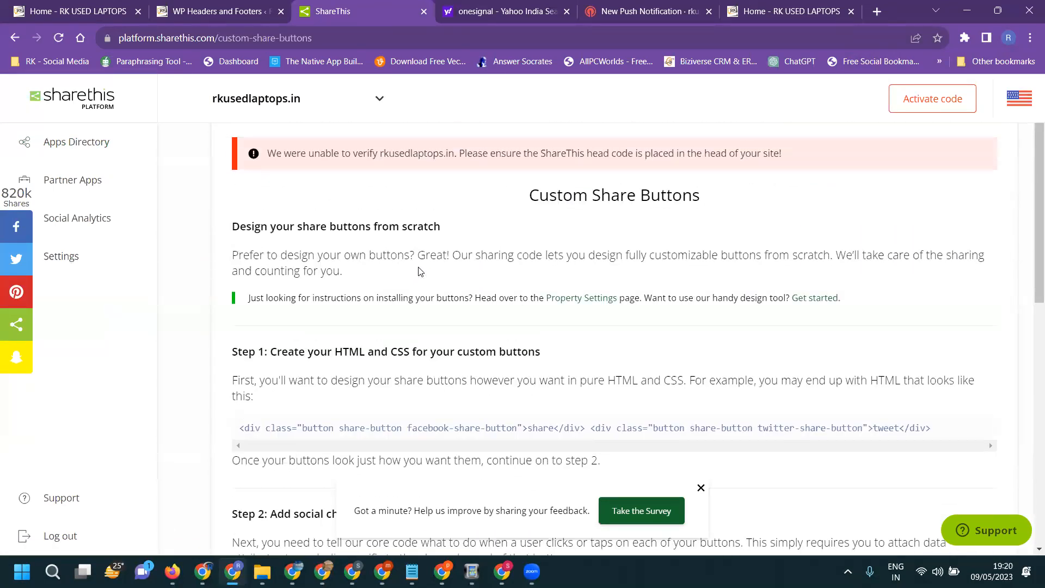
Open Sticky Share Buttons from the Apps Directory, review the tool's description and enable it for rkusedlaptops.in
left_click(112, 144)
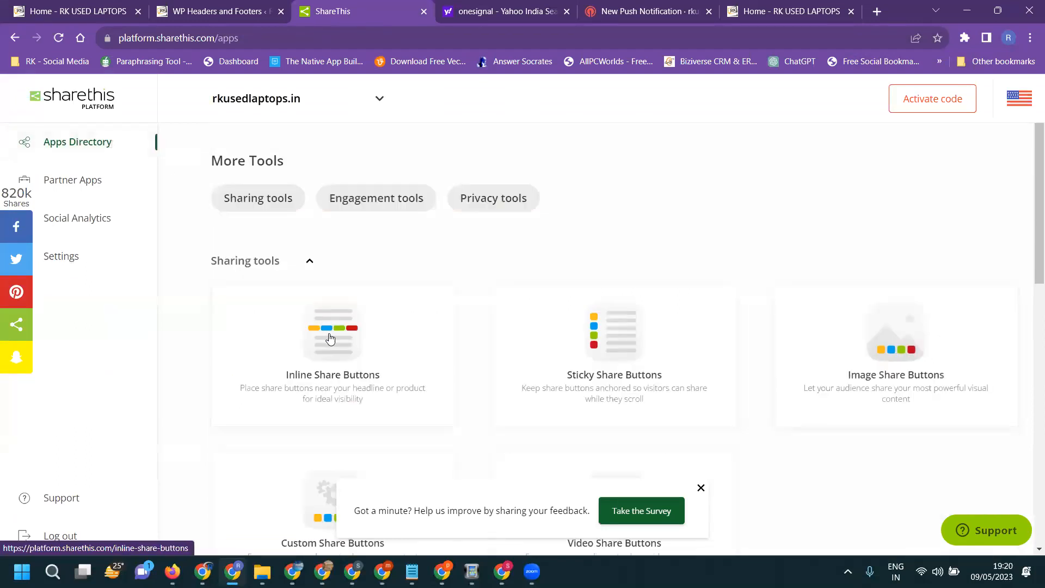
left_click(581, 342)
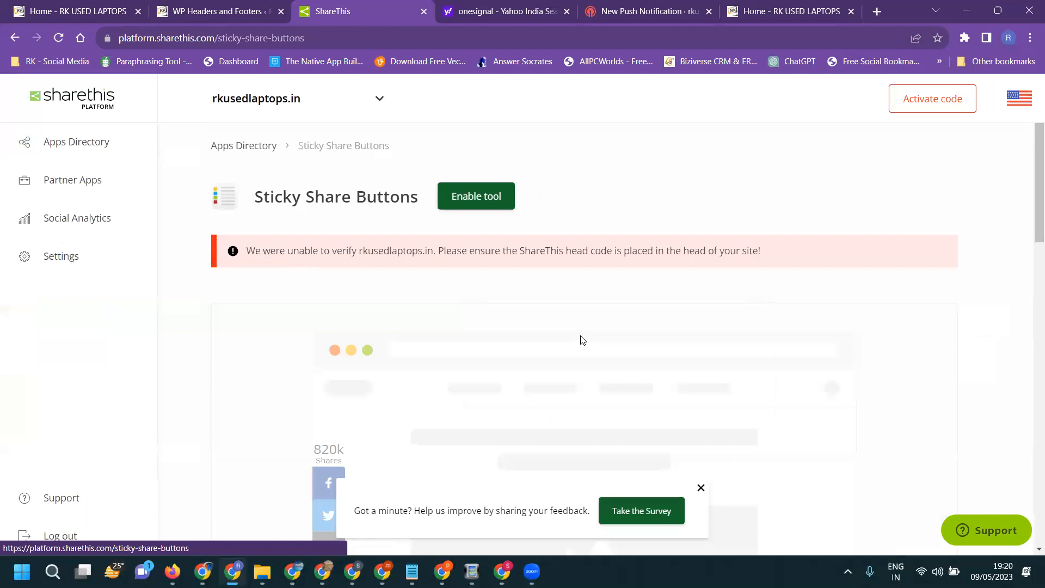
scroll(524, 292, "down", 7)
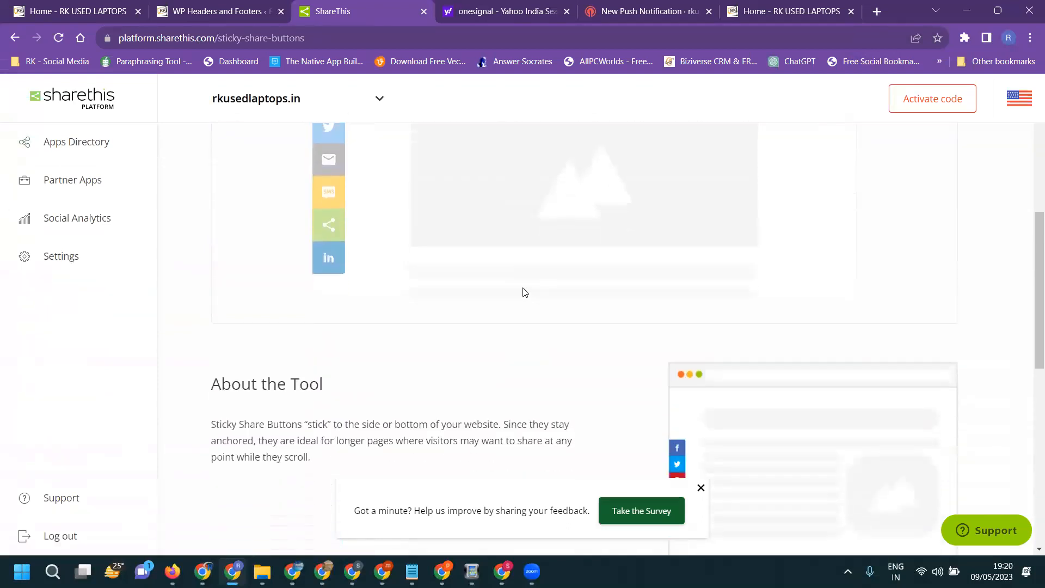
scroll(524, 292, "down", 8)
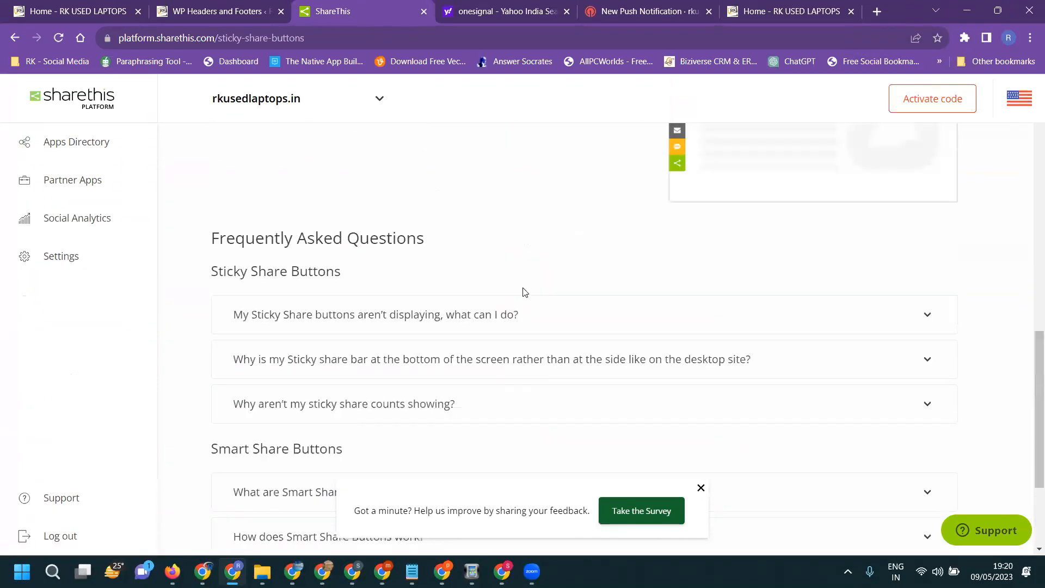
scroll(524, 292, "up", 15)
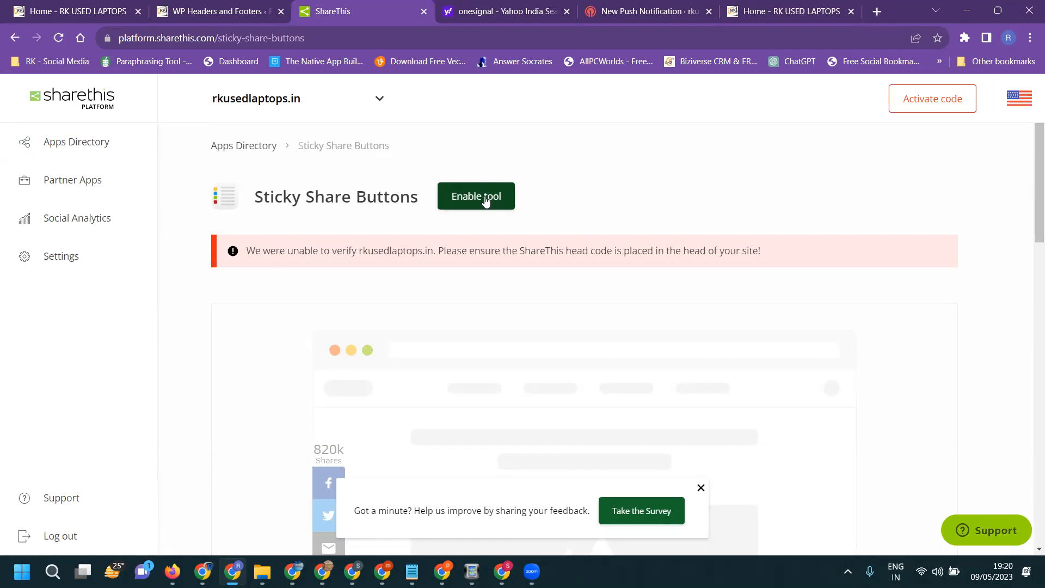
left_click(486, 202)
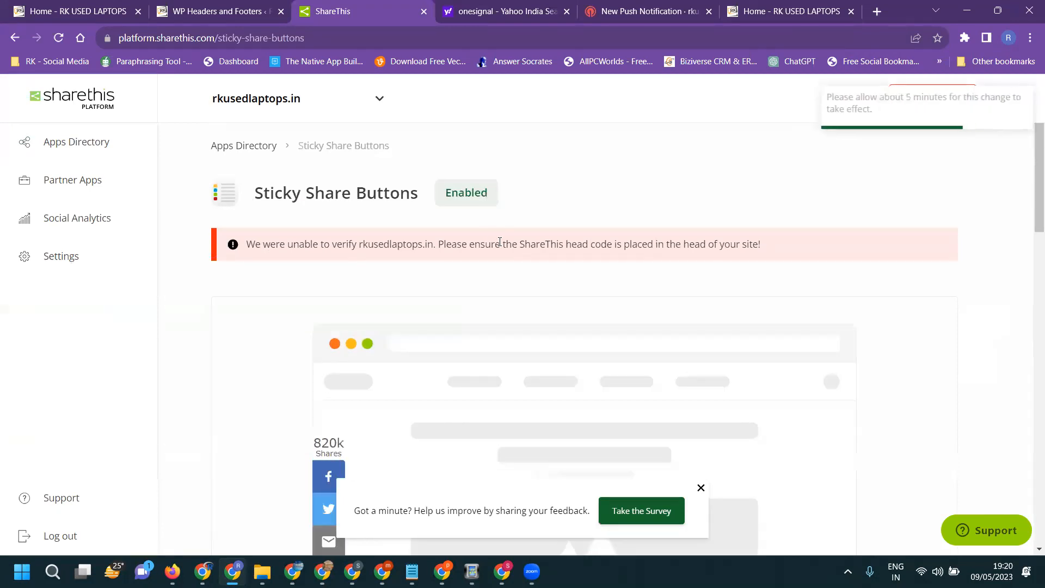
Customize the sticky share buttons with manually chosen networks, removing email and SMS and adding Pinterest
scroll(499, 241, "down", 4)
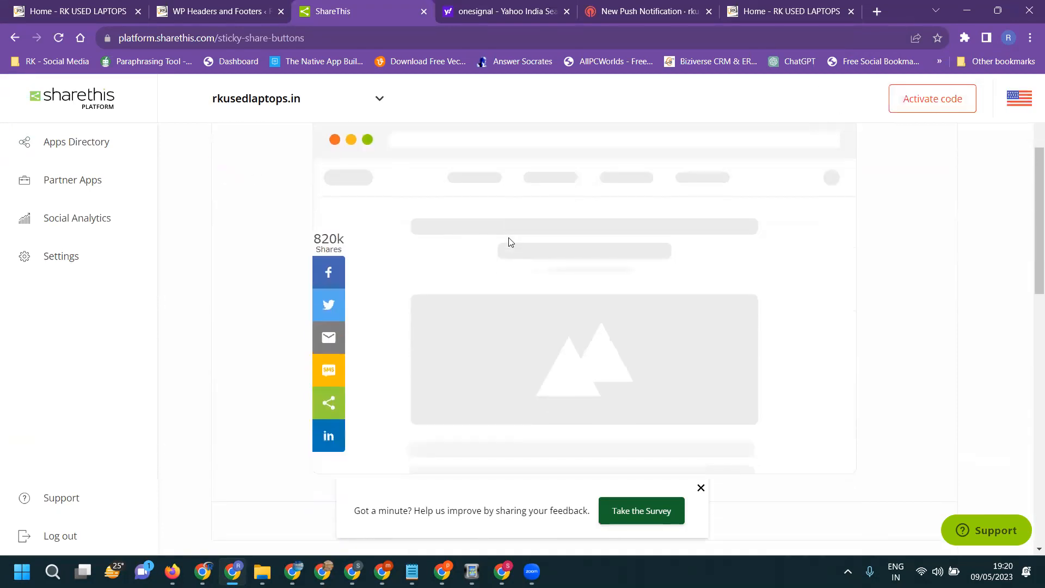
scroll(509, 240, "down", 6)
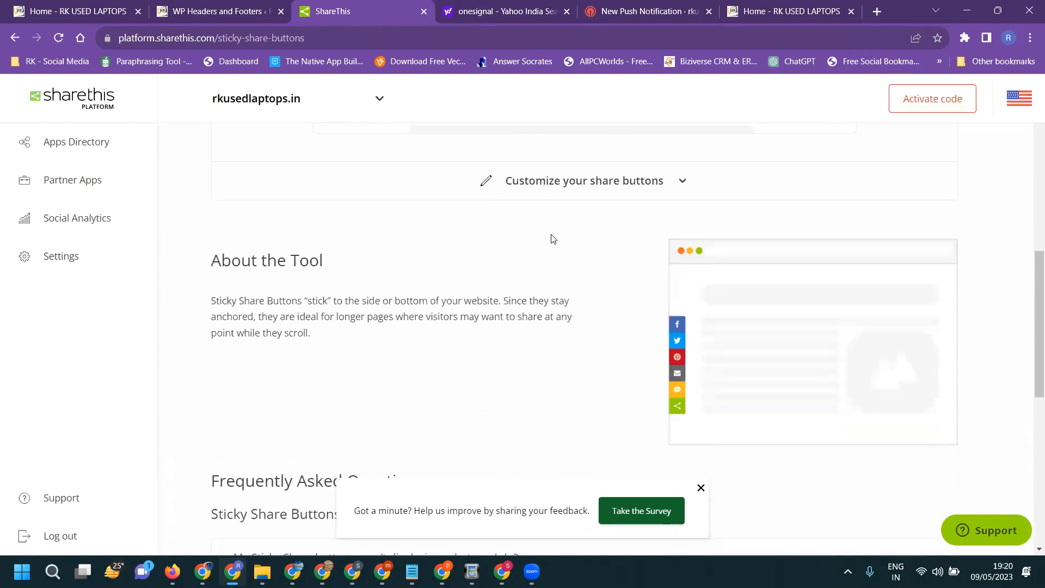
left_click(601, 193)
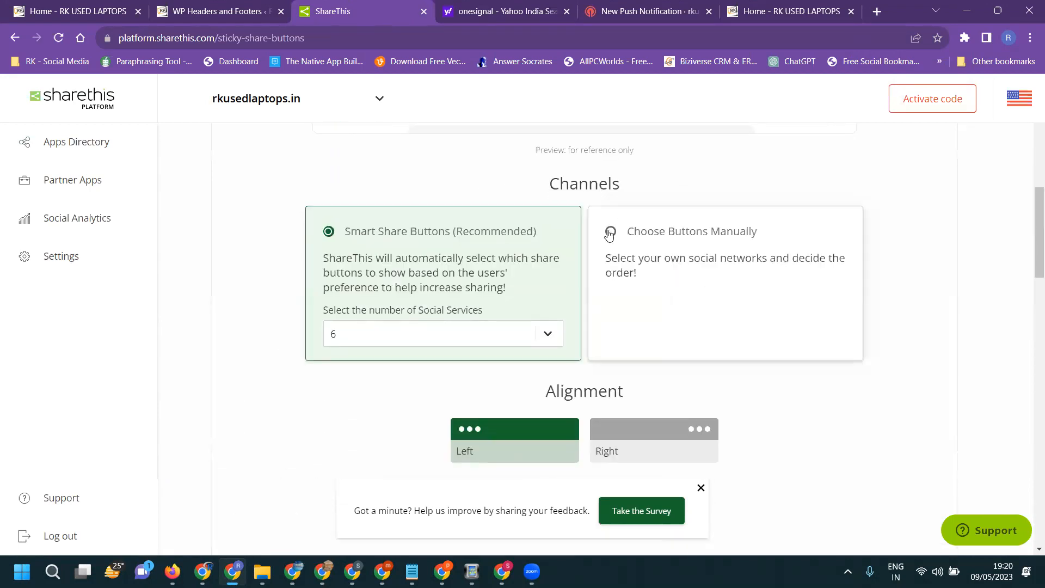
left_click(610, 233)
scroll(609, 234, "down", 4)
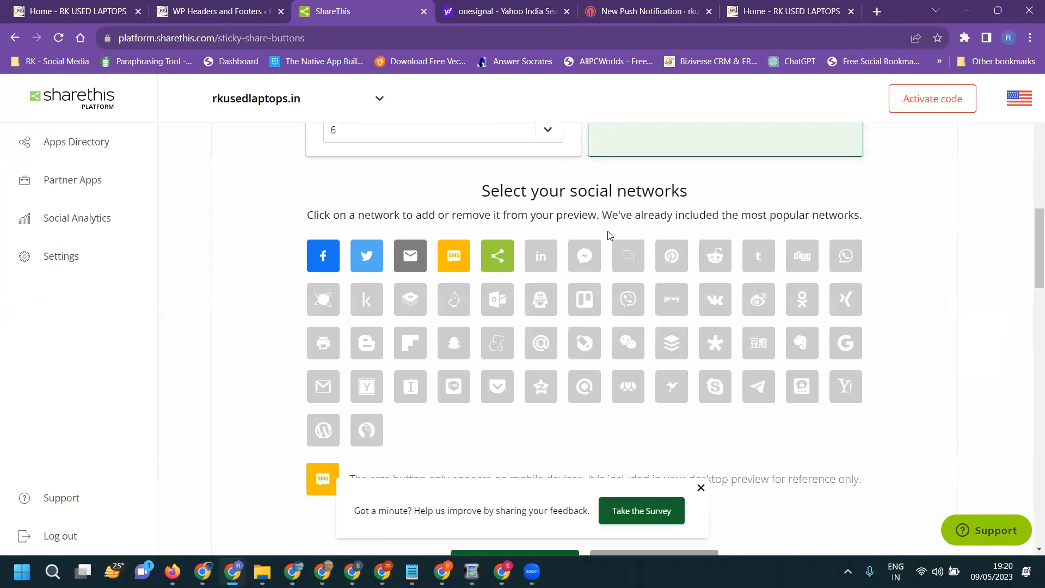
left_click(415, 260)
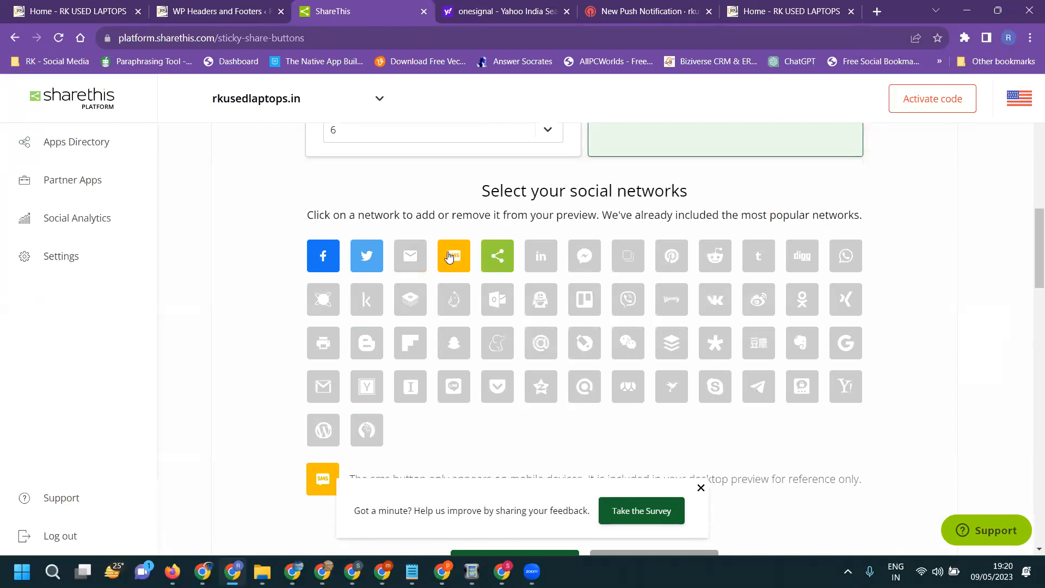
left_click(448, 257)
left_click(672, 265)
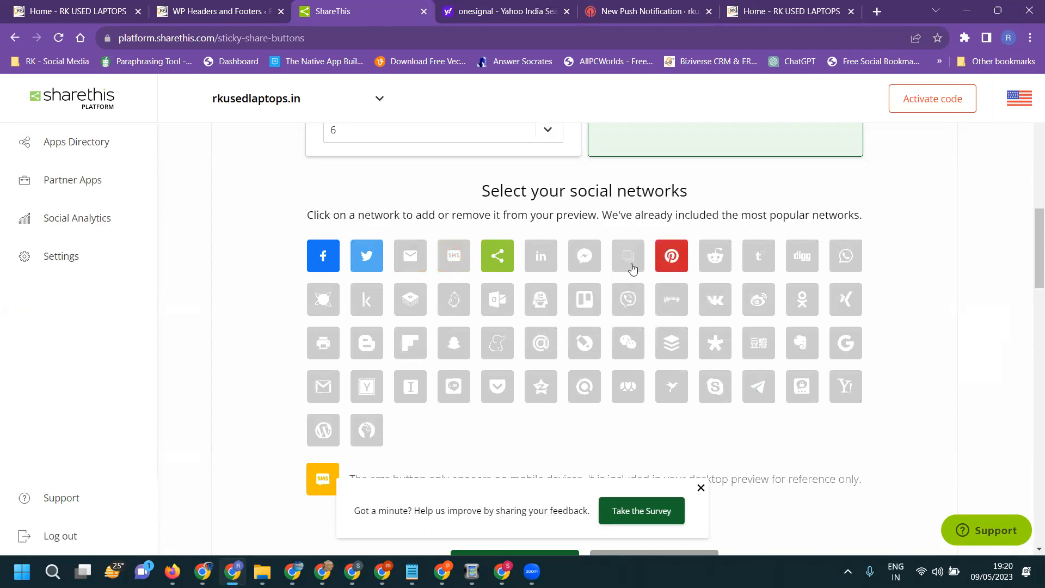
Check the sticky share buttons preview and the additional networks behind its ShareThis button, and close the network list
scroll(515, 266, "up", 9)
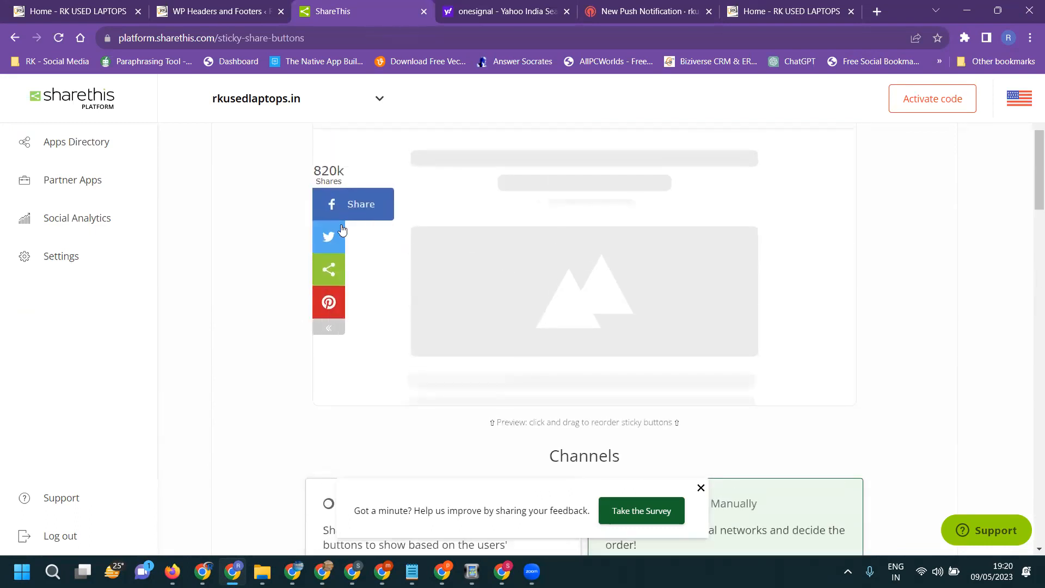
left_click(333, 272)
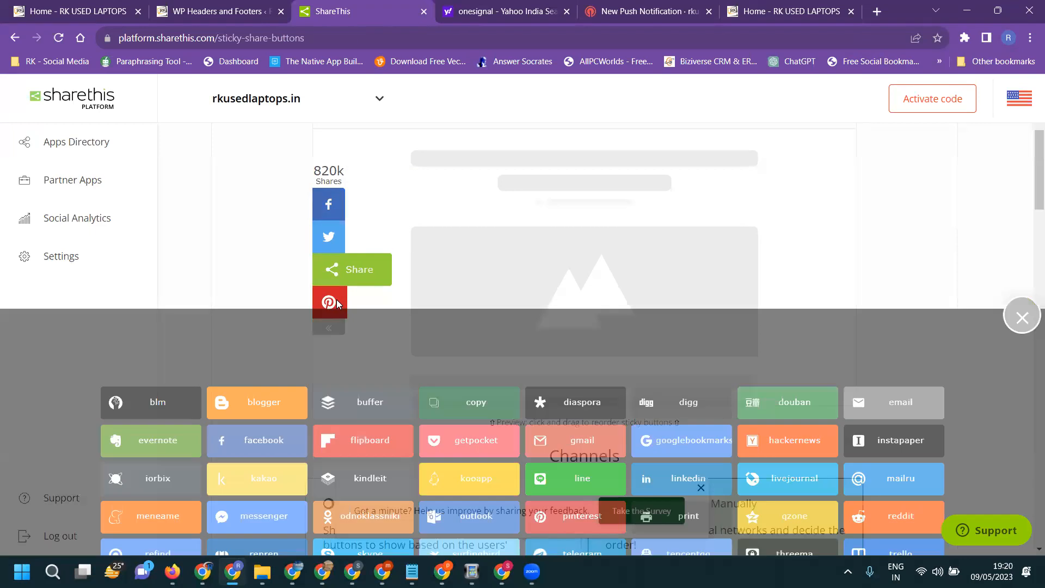
left_click(1021, 85)
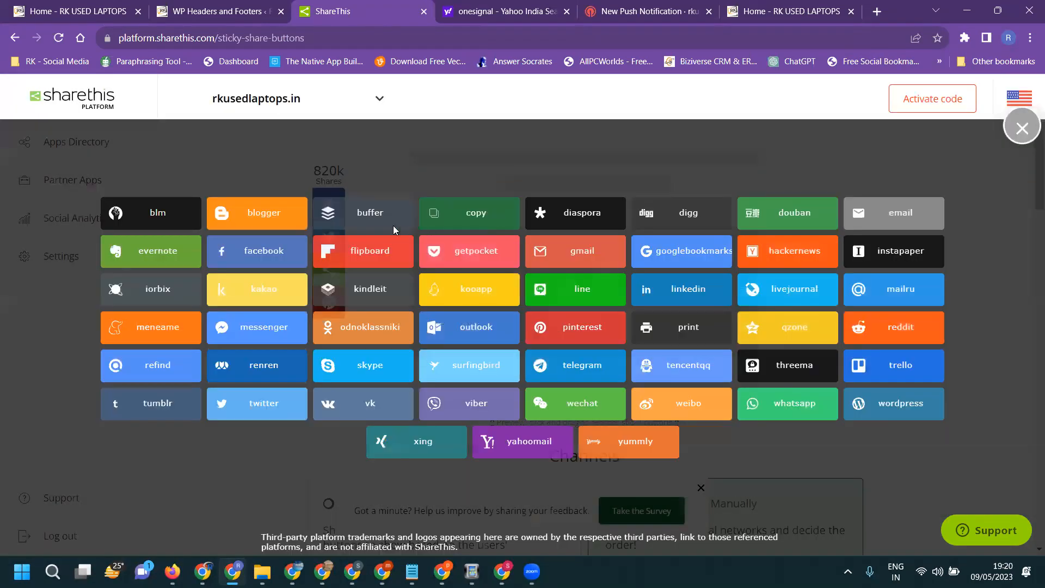
Reopen the full network list from the ShareThis button in the preview, look through it and close it
left_click_drag(321, 280, 326, 270)
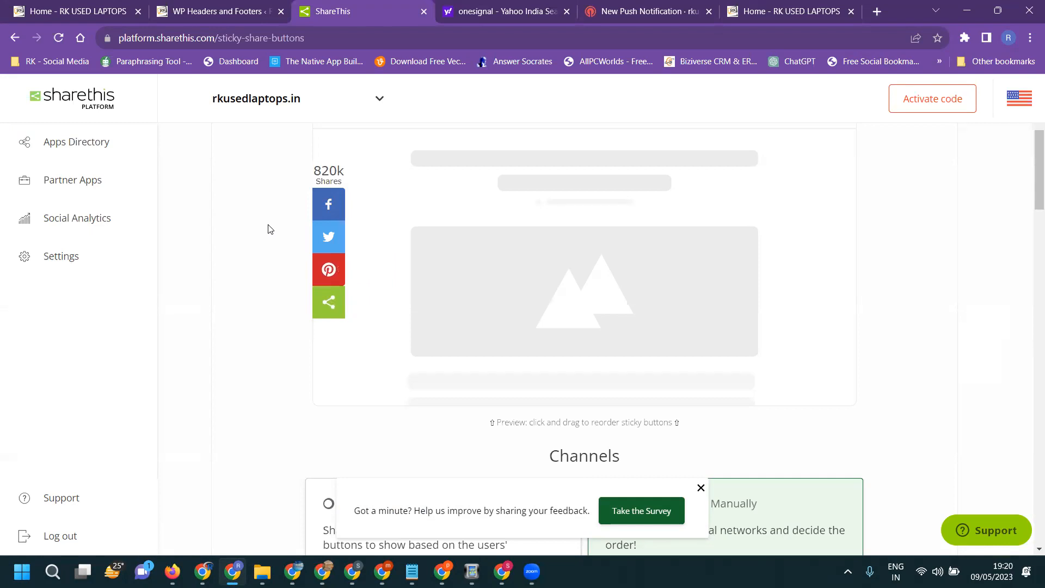
left_click(321, 301)
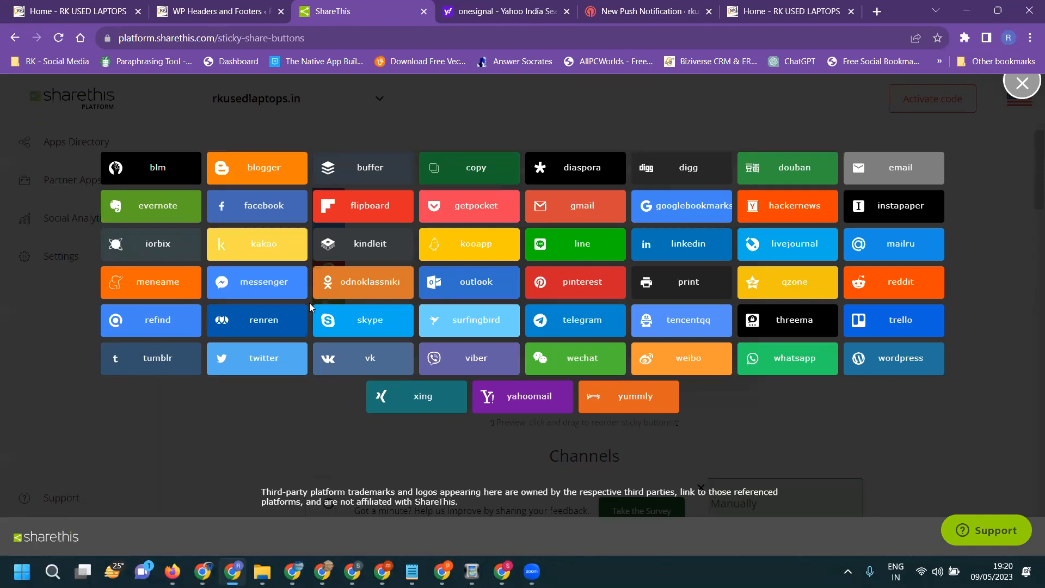
left_click(1013, 90)
Try the Share Counts labels on the sticky share buttons and restore Call To Action
scroll(657, 264, "down", 9)
scroll(677, 276, "down", 5)
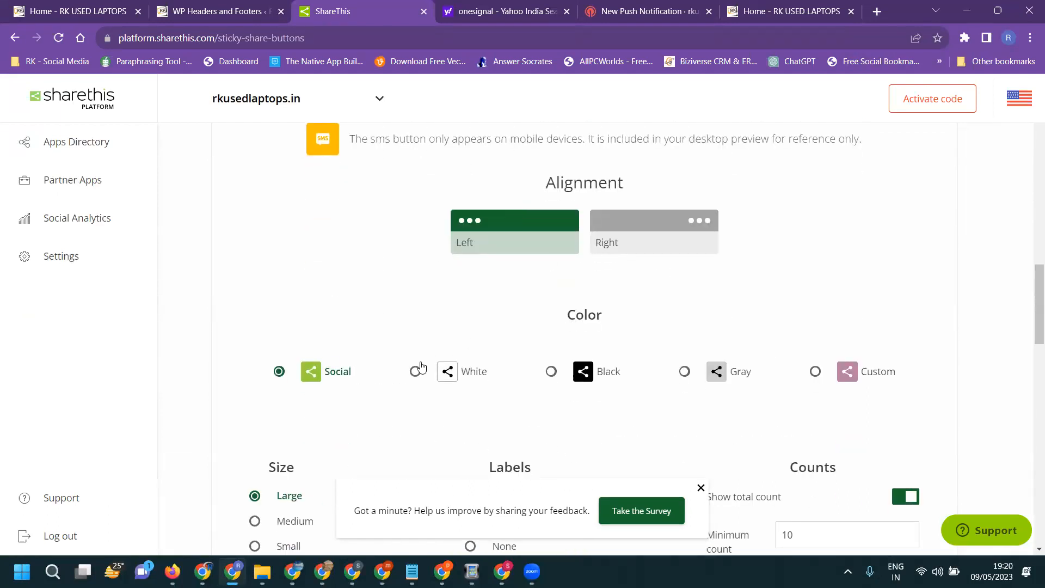
scroll(613, 325, "down", 3)
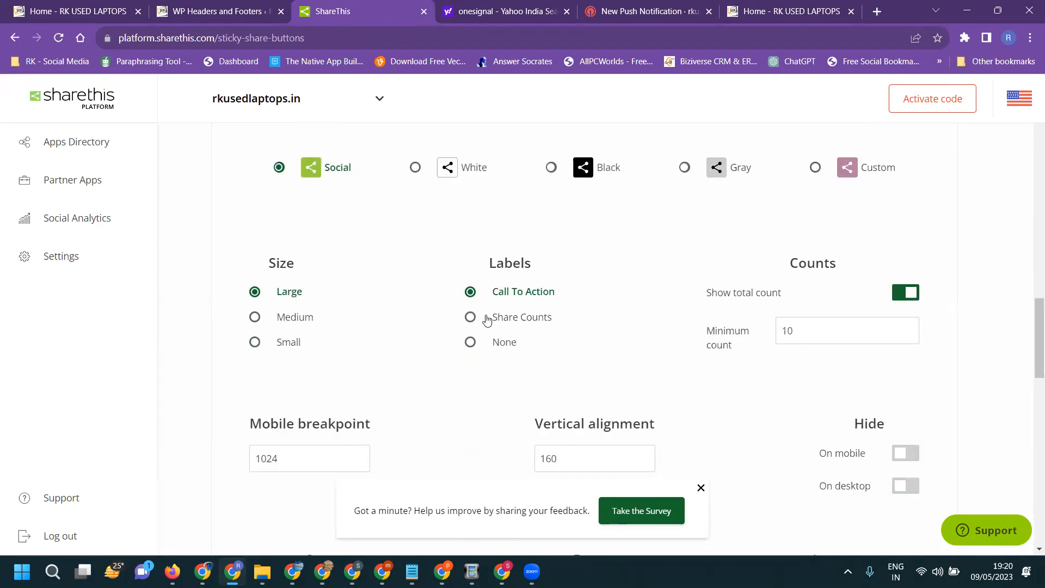
double_click(505, 318)
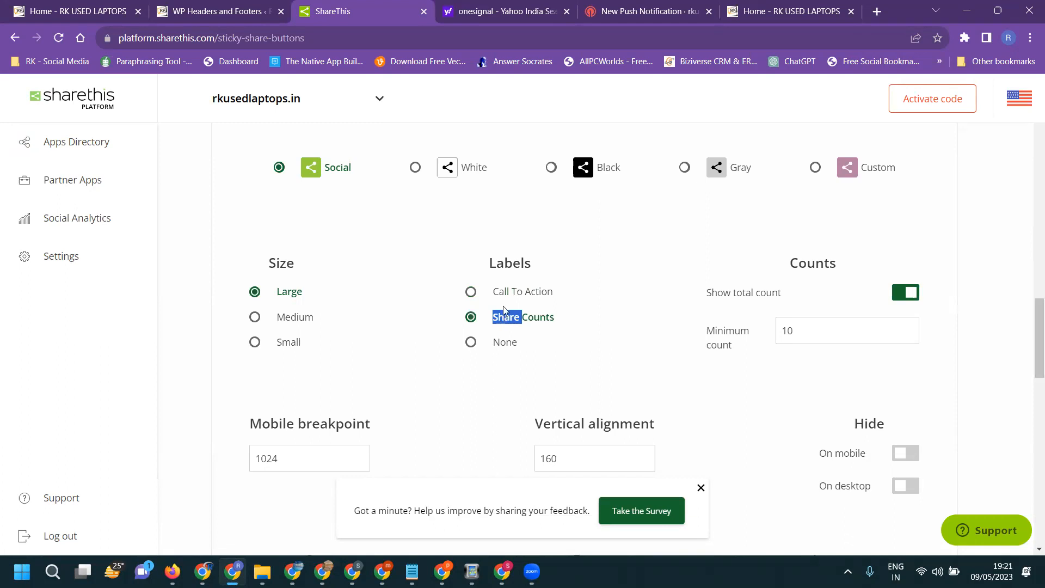
left_click(499, 292)
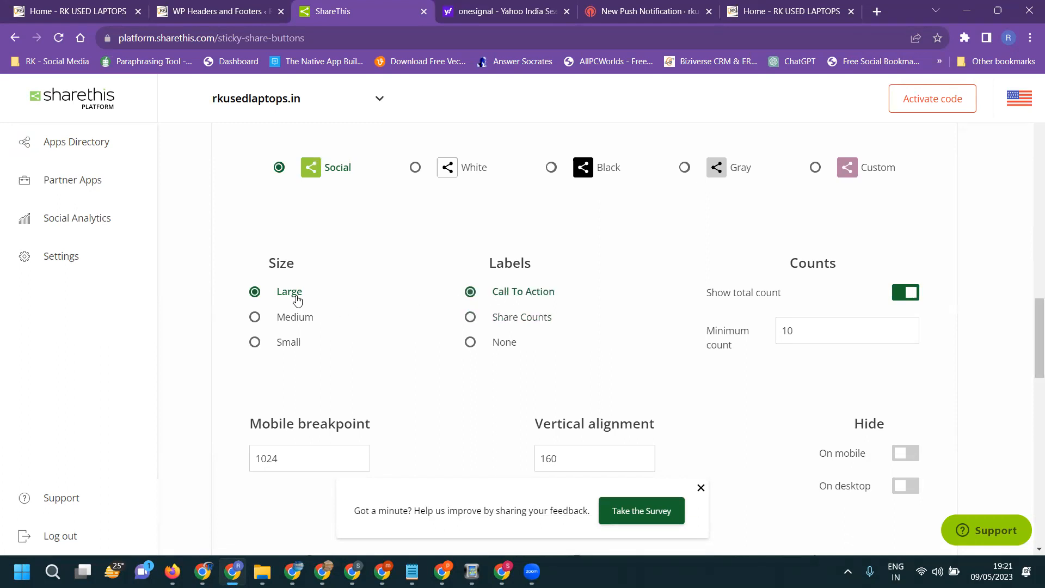
Set the sticky share button size to Small and check it in the preview
left_click(288, 342)
scroll(350, 323, "down", 3)
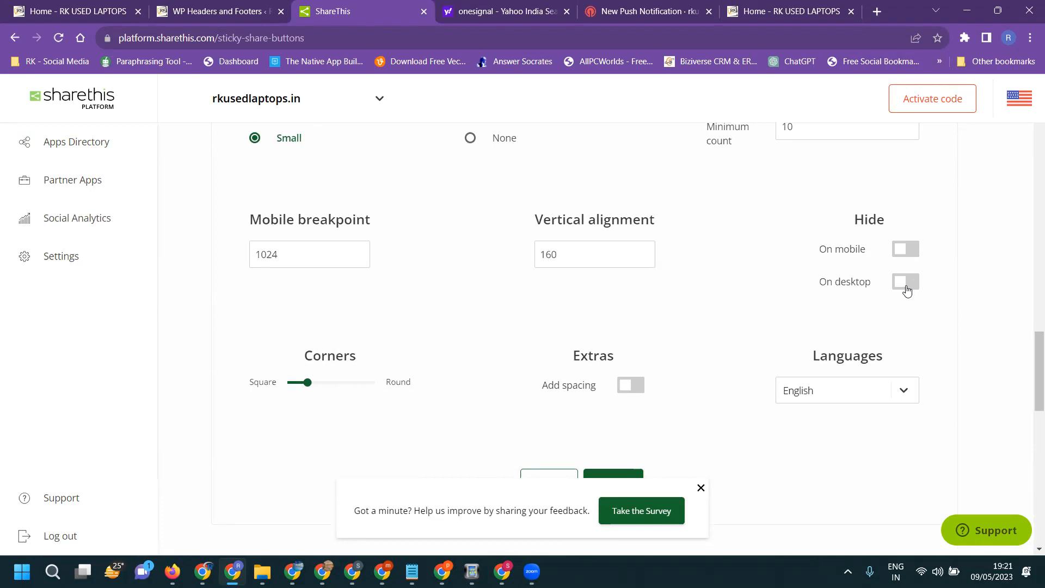
scroll(847, 275, "up", 15)
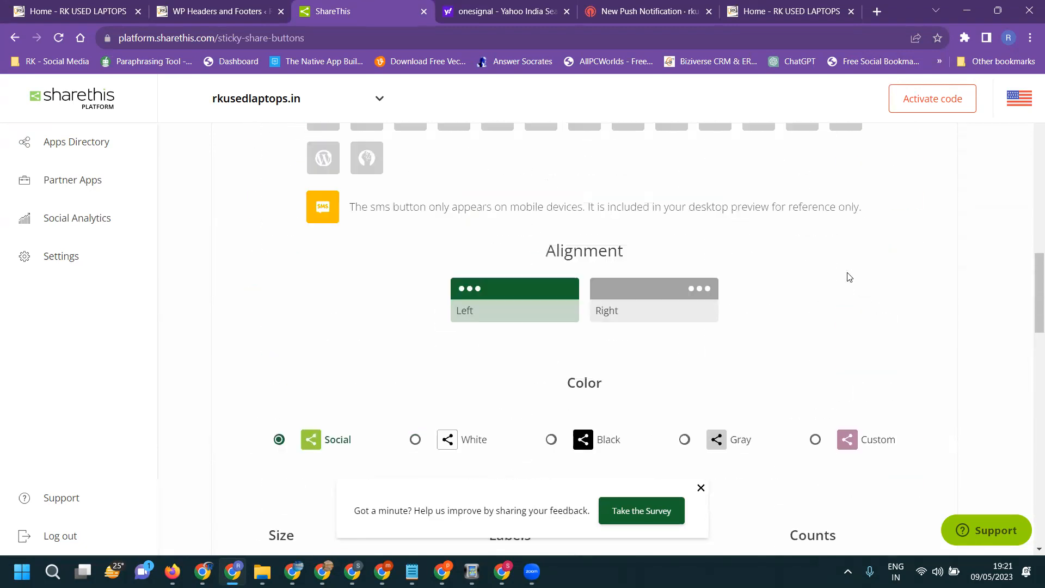
scroll(847, 275, "up", 10)
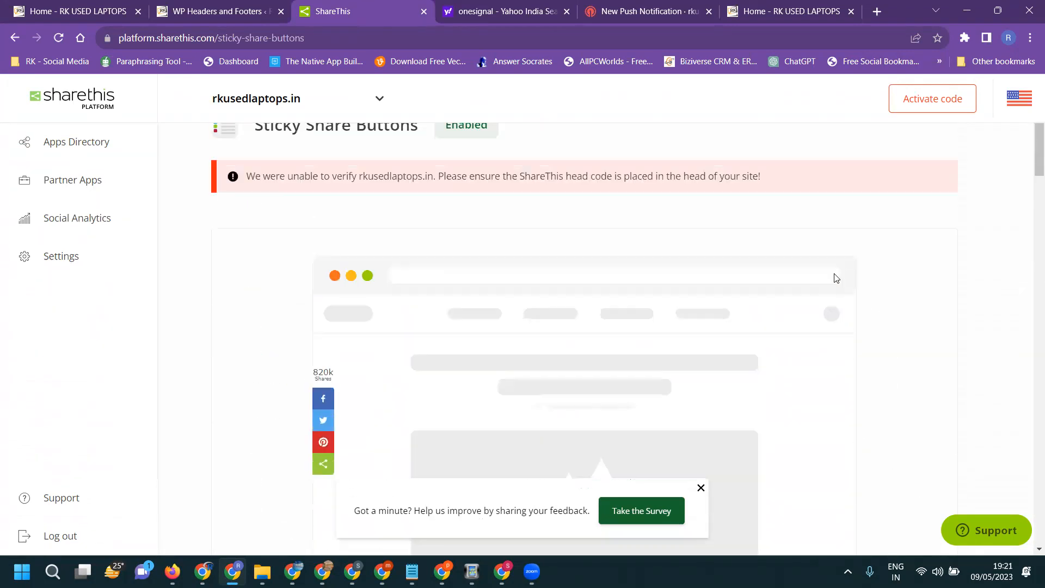
Copy the ShareThis activation code for the sticky share buttons
scroll(790, 297, "down", 10)
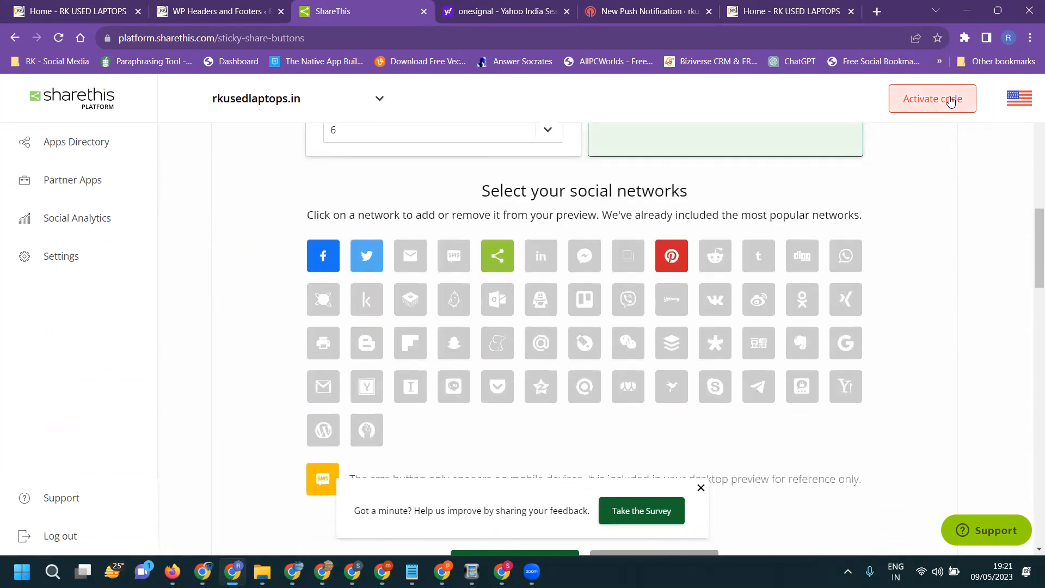
left_click(923, 103)
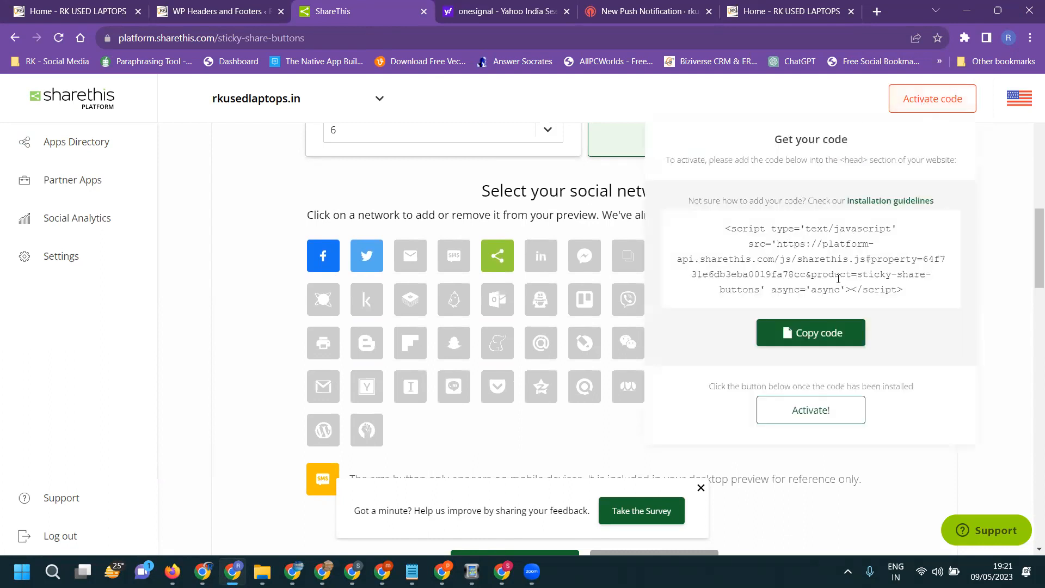
left_click(825, 339)
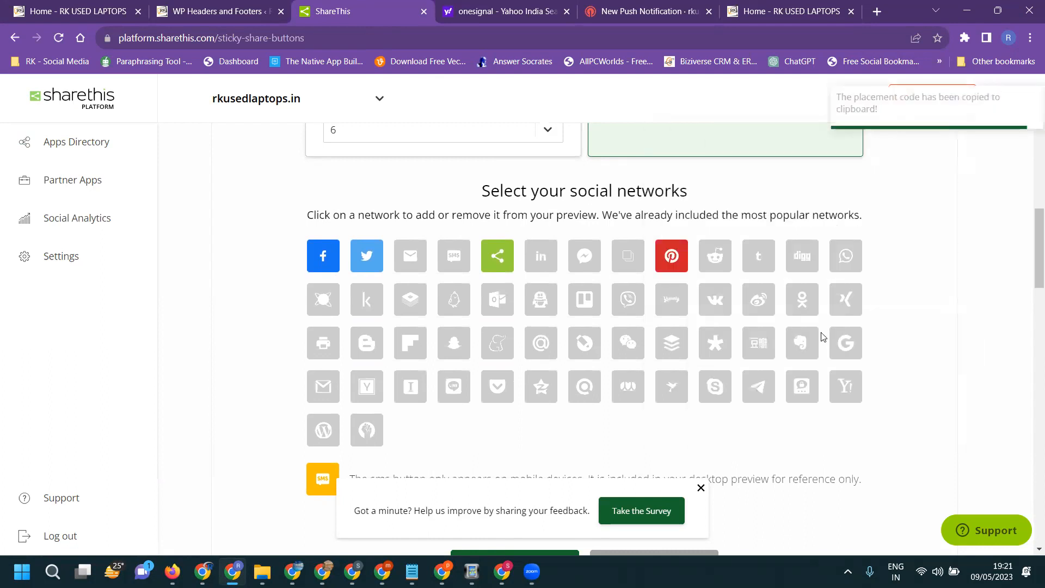
Paste the copied ShareThis code a few blank lines below the last header script on the WP Headers and Footers page
left_click(202, 10)
scroll(306, 256, "down", 7)
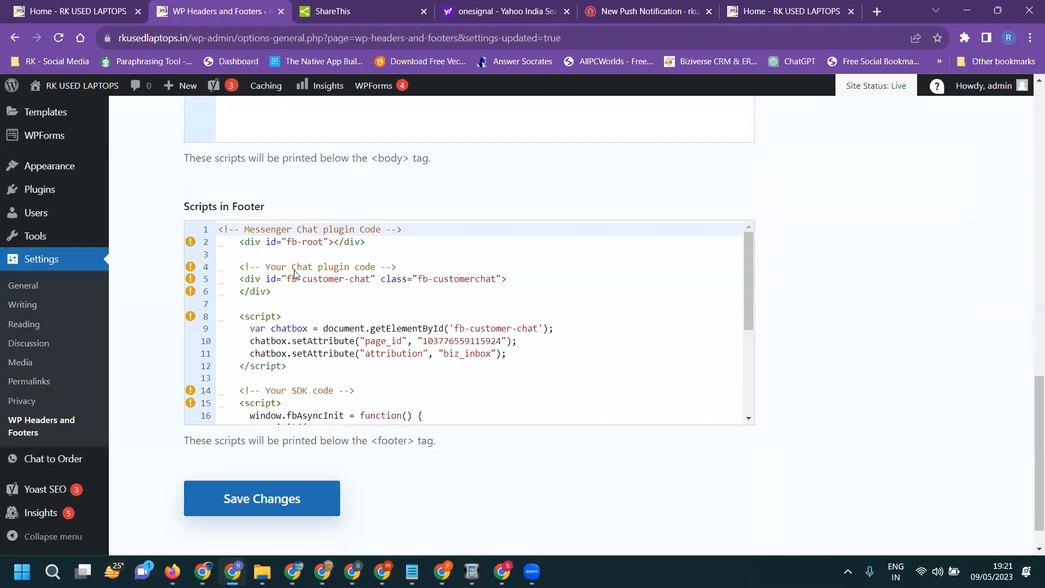
scroll(293, 261, "up", 5)
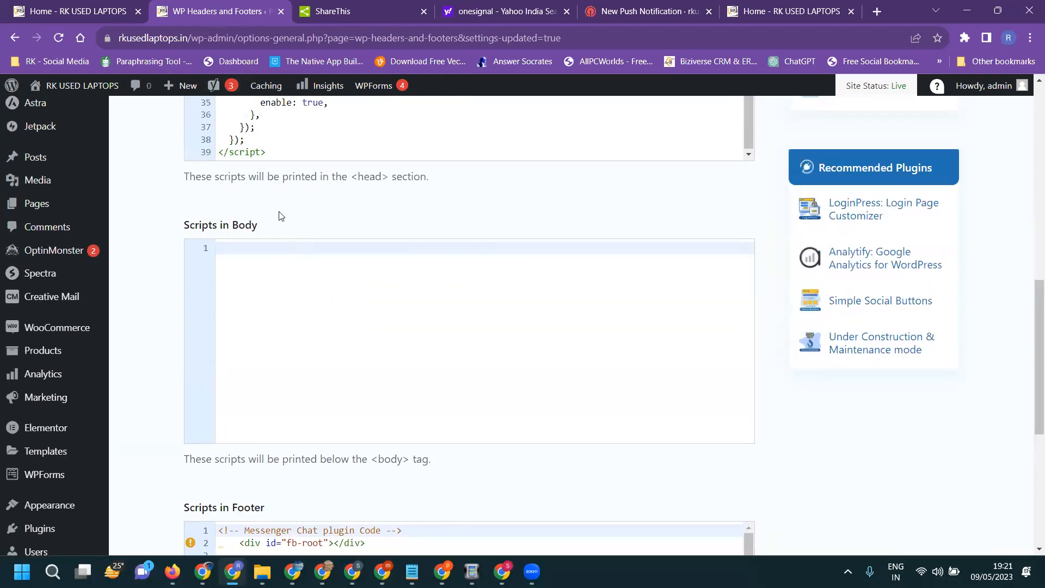
scroll(304, 137, "down", 1)
scroll(302, 144, "up", 1)
left_click(300, 152)
key("Return")
key("Return")
key("Return")
key("Return")
key("Return")
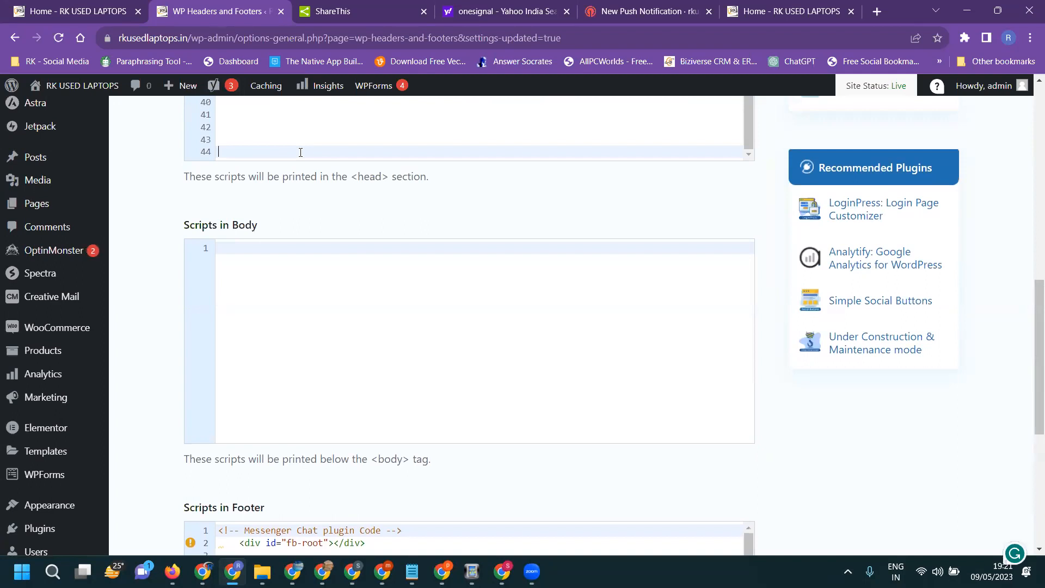
key("ctrl+v")
Save the script changes and reload the rkusedlaptops.in home page to check the share buttons
scroll(264, 163, "down", 5)
scroll(273, 436, "down", 1)
left_click(282, 460)
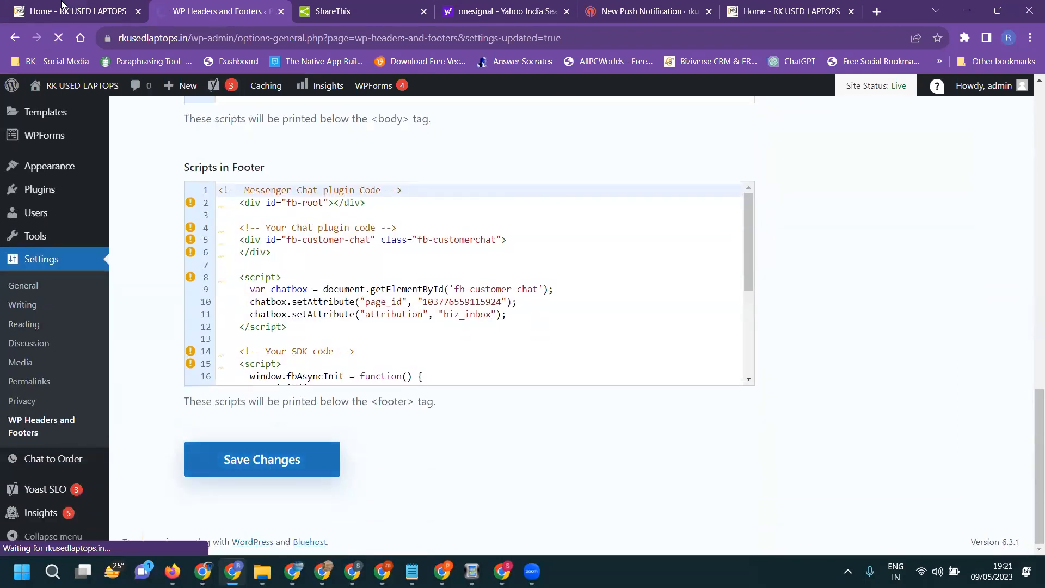
left_click(61, 4)
left_click(59, 37)
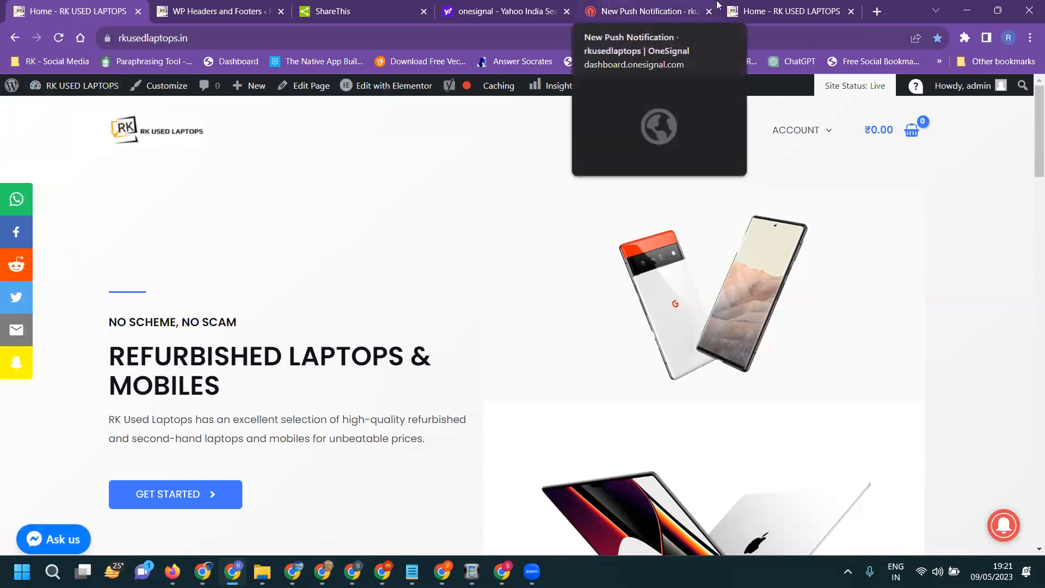
In the ShareThis sticky button settings, set the size to Large and the minimum count to 4
left_click(348, 11)
scroll(526, 182, "up", 4)
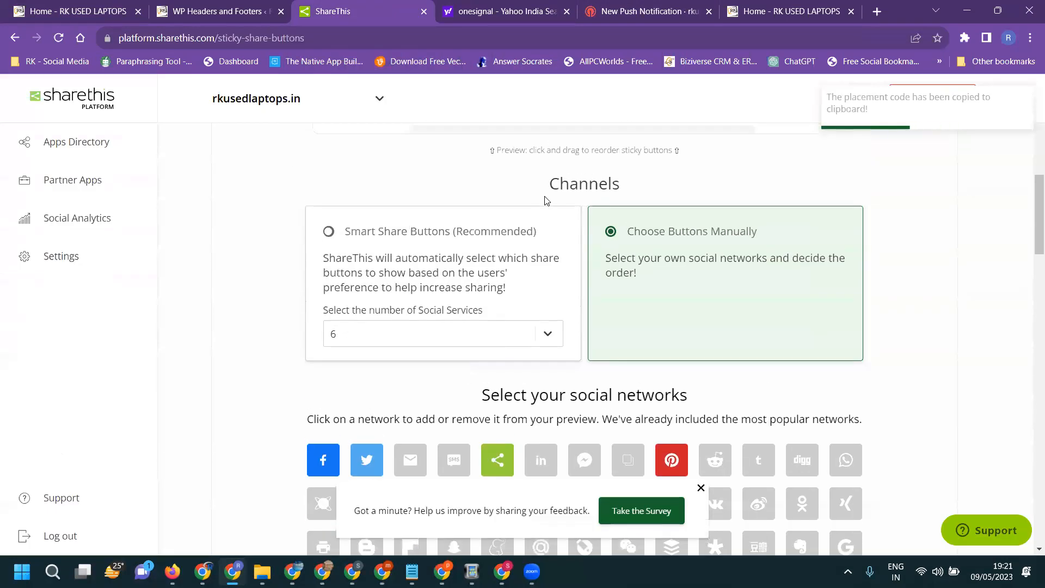
double_click(677, 260)
scroll(693, 264, "down", 13)
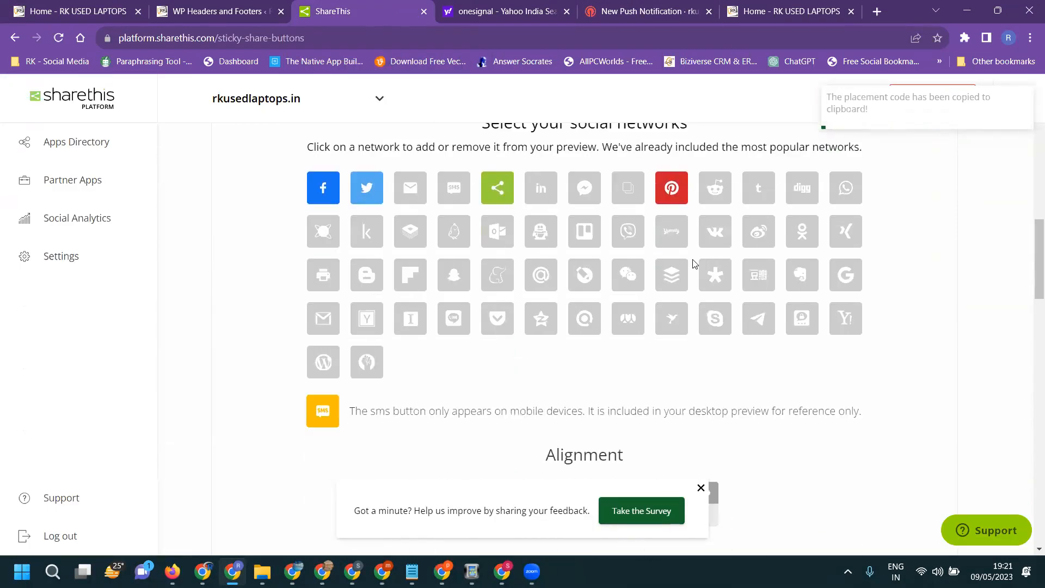
scroll(694, 264, "down", 4)
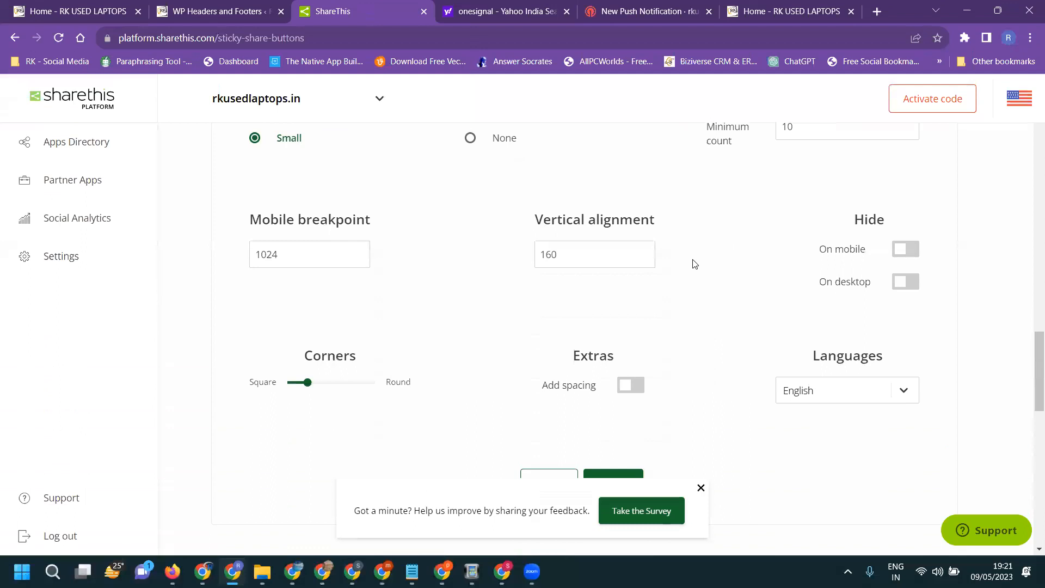
scroll(694, 264, "up", 4)
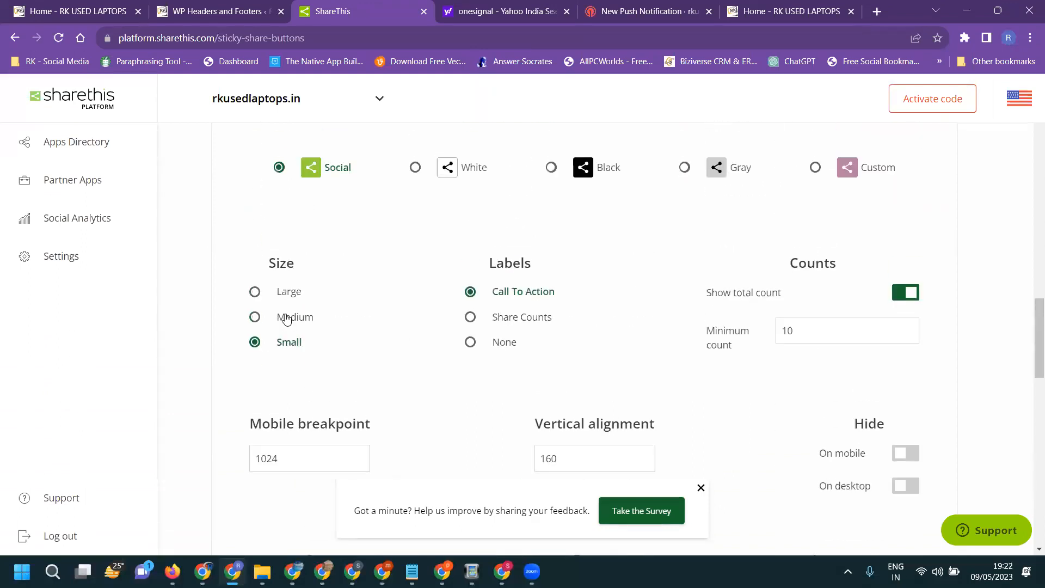
double_click(287, 292)
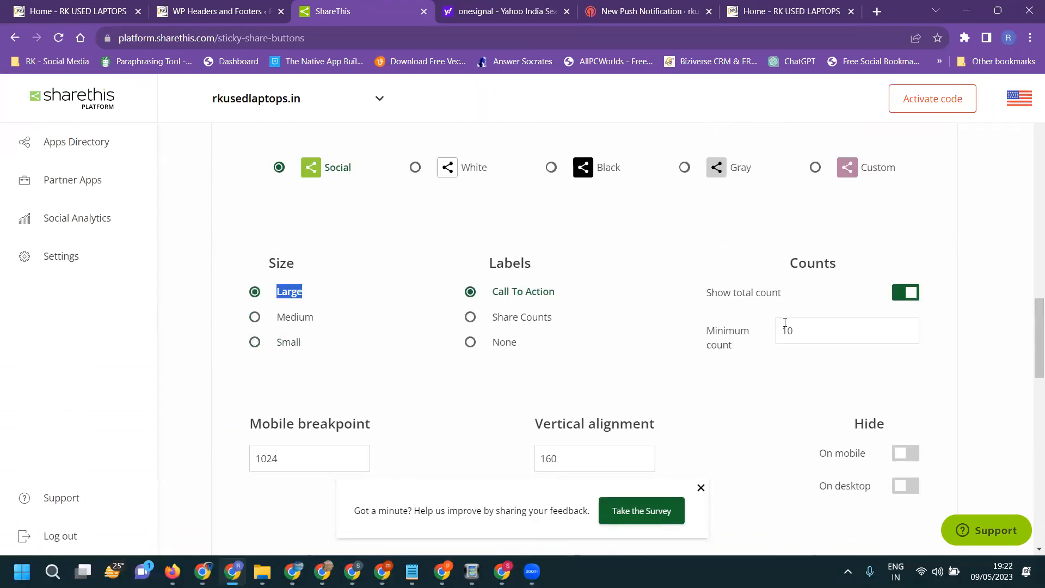
left_click(806, 331)
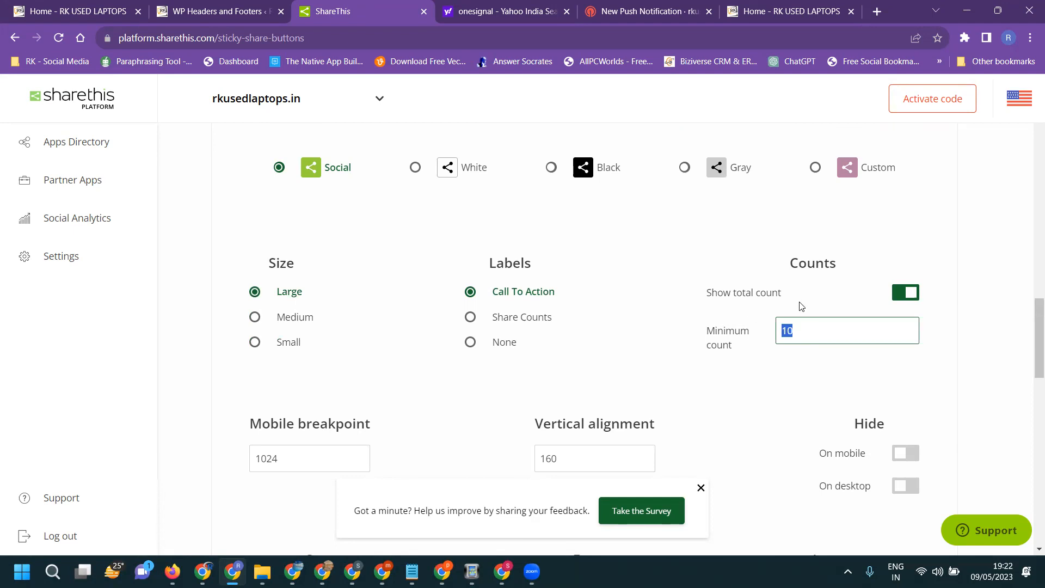
type("4")
Update the sticky share button settings and check the share buttons on the website's home page
left_click(955, 106)
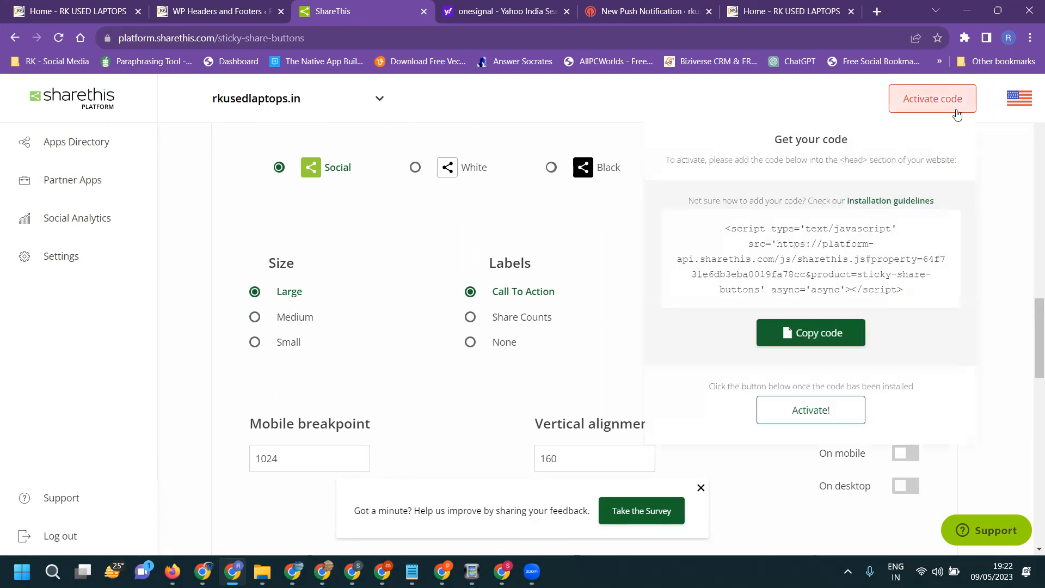
left_click(993, 280)
scroll(697, 262, "down", 10)
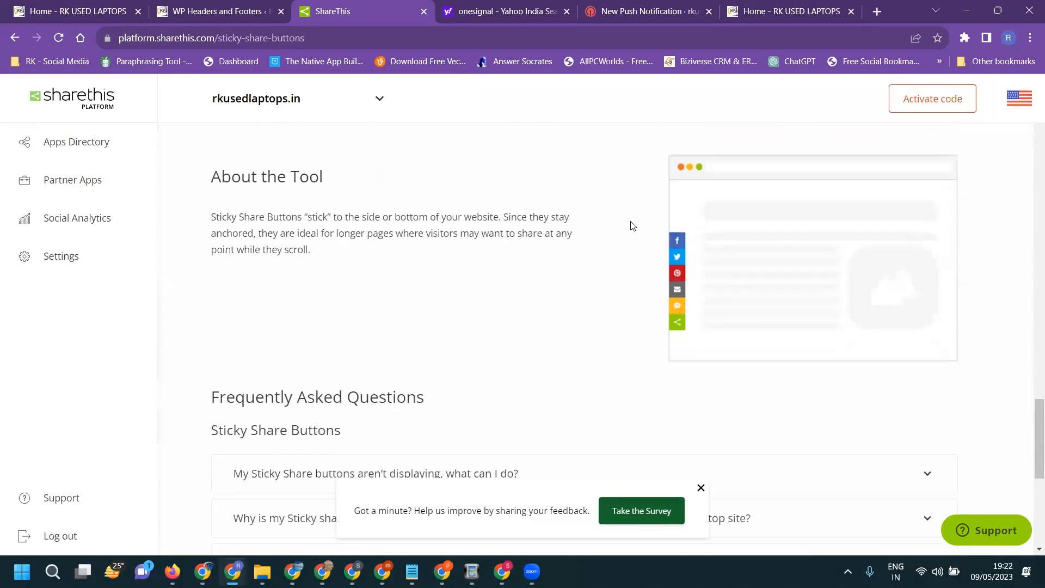
scroll(632, 225, "up", 3)
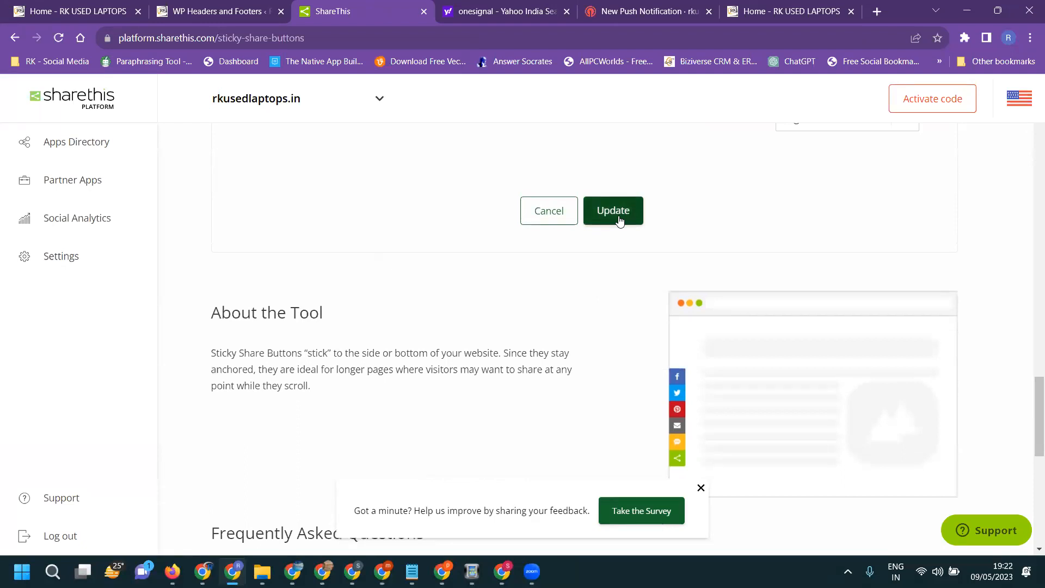
left_click(615, 212)
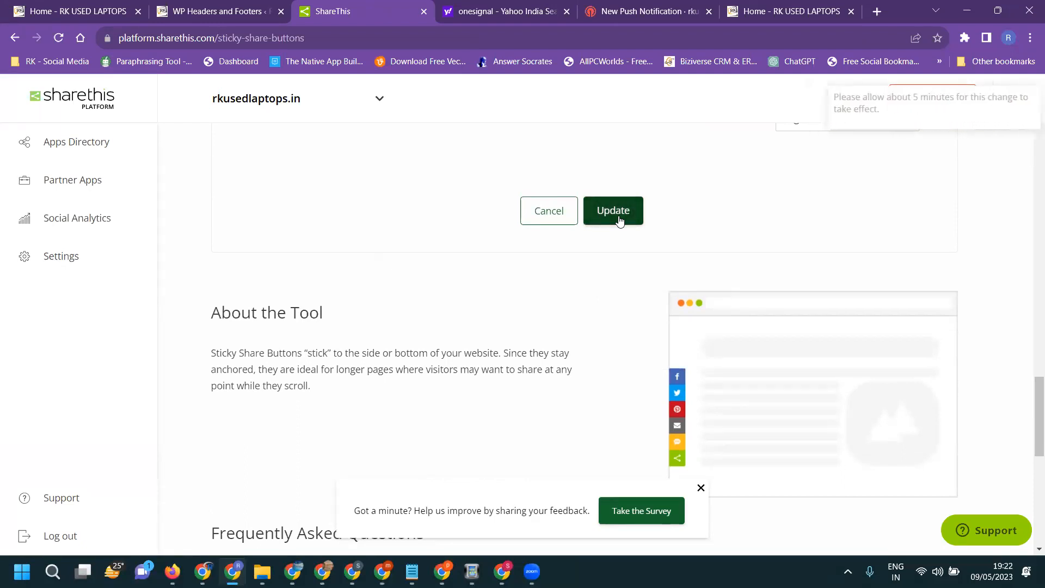
left_click(191, 5)
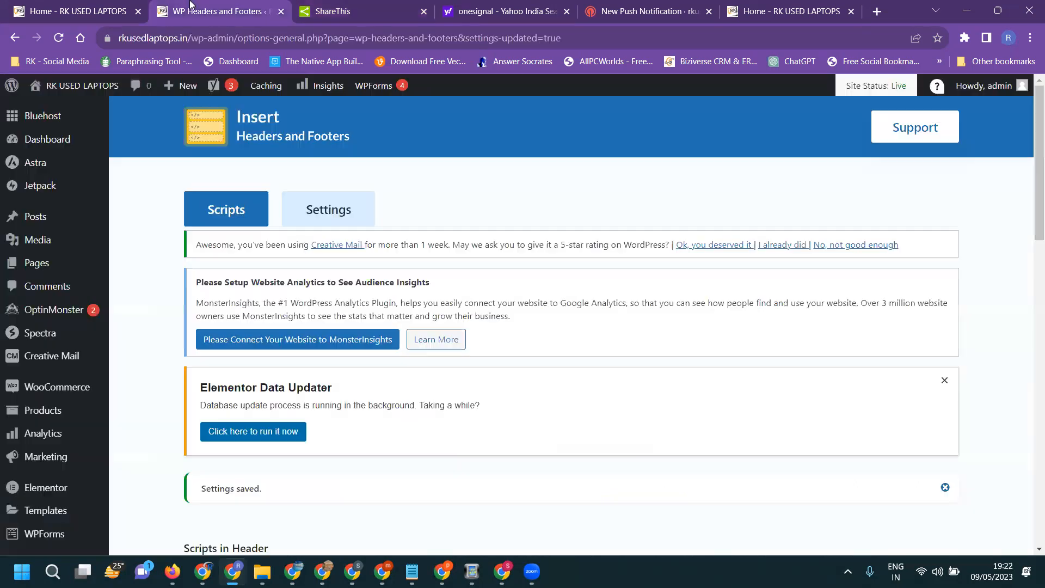
left_click(84, 5)
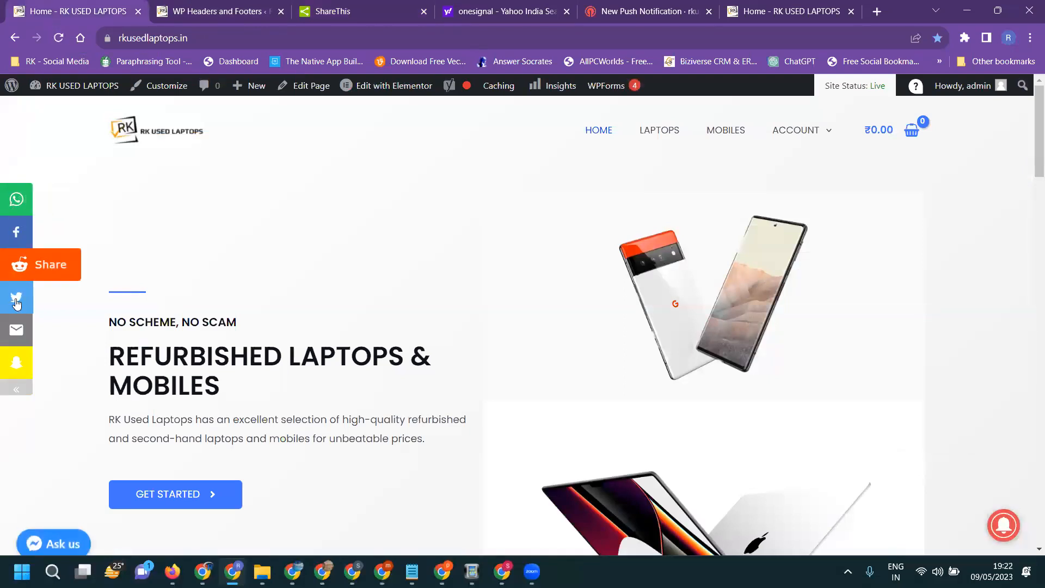
Review the networks selected for the sticky share buttons and copy the ShareThis activation code again
left_click(381, 12)
scroll(653, 218, "up", 10)
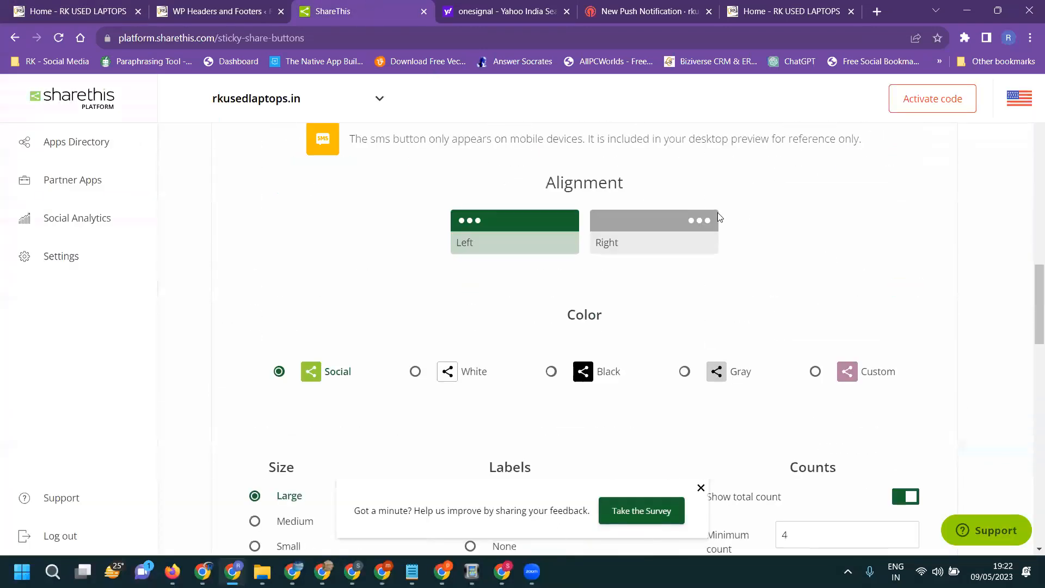
scroll(662, 234, "up", 9)
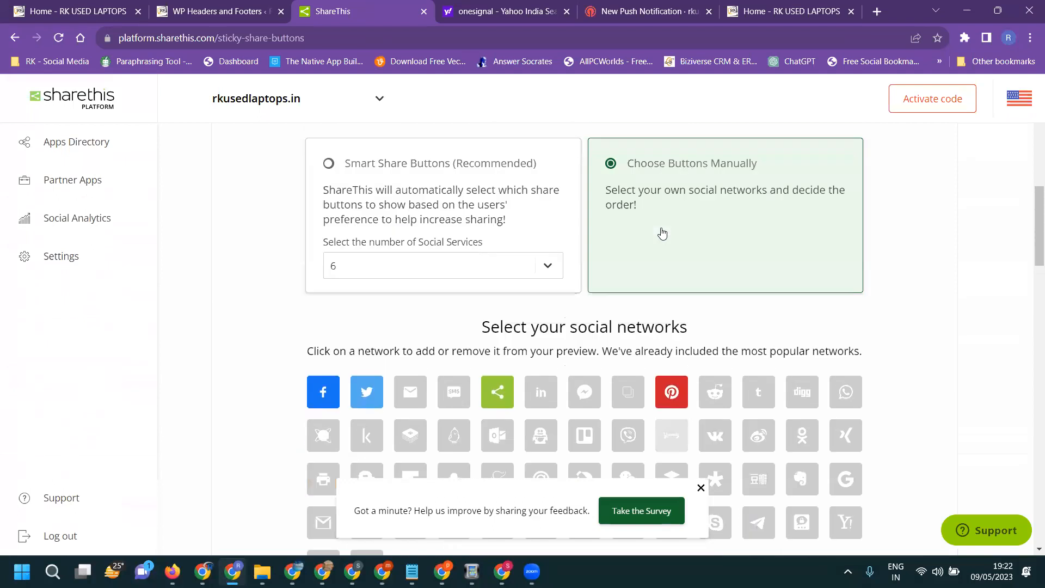
scroll(662, 234, "down", 3)
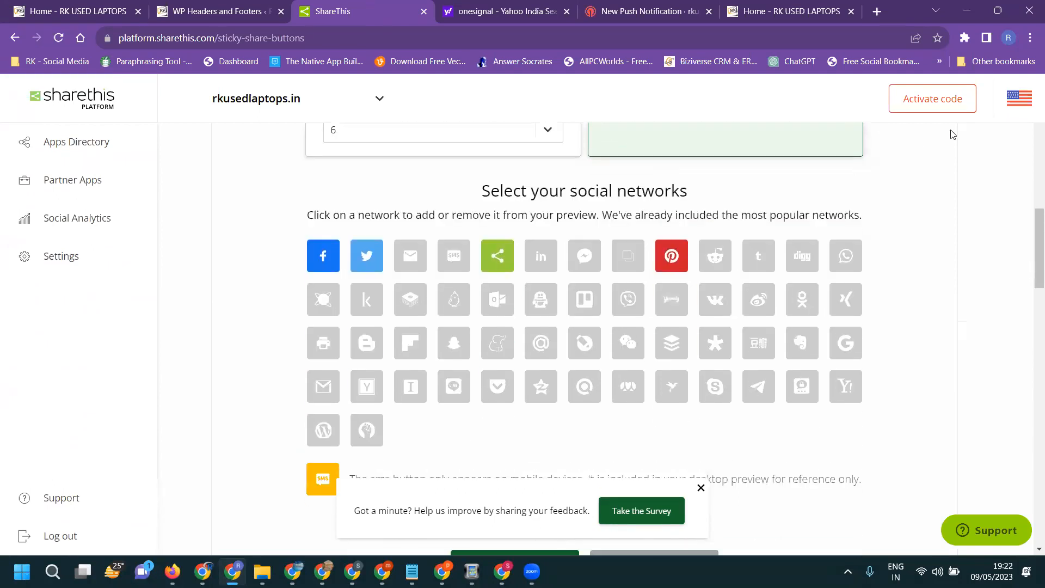
left_click(937, 107)
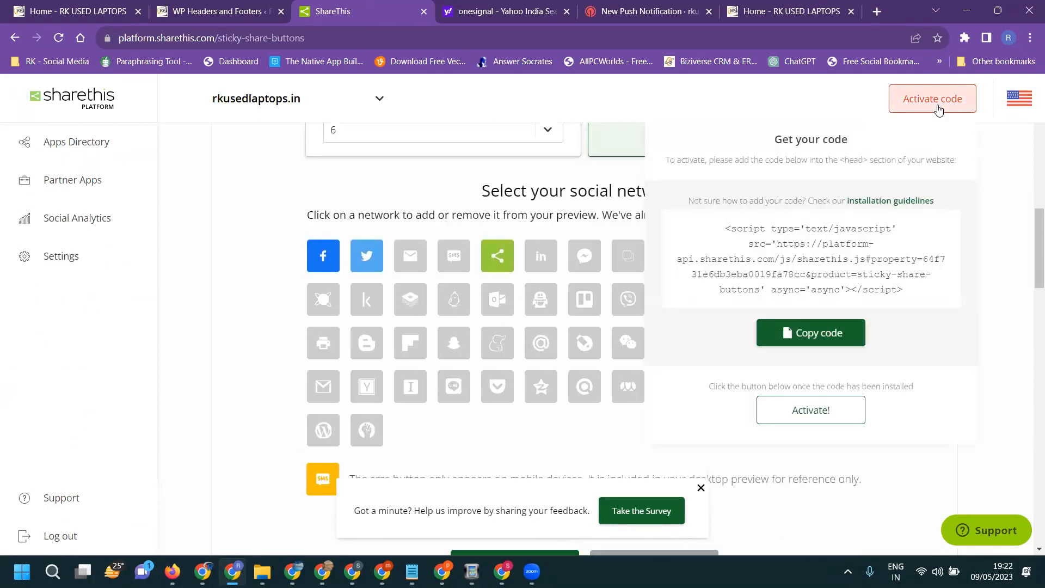
left_click(832, 333)
Switch to the WordPress Headers and Footers settings and locate the ShareThis script at the end of the header scripts
left_click(223, 11)
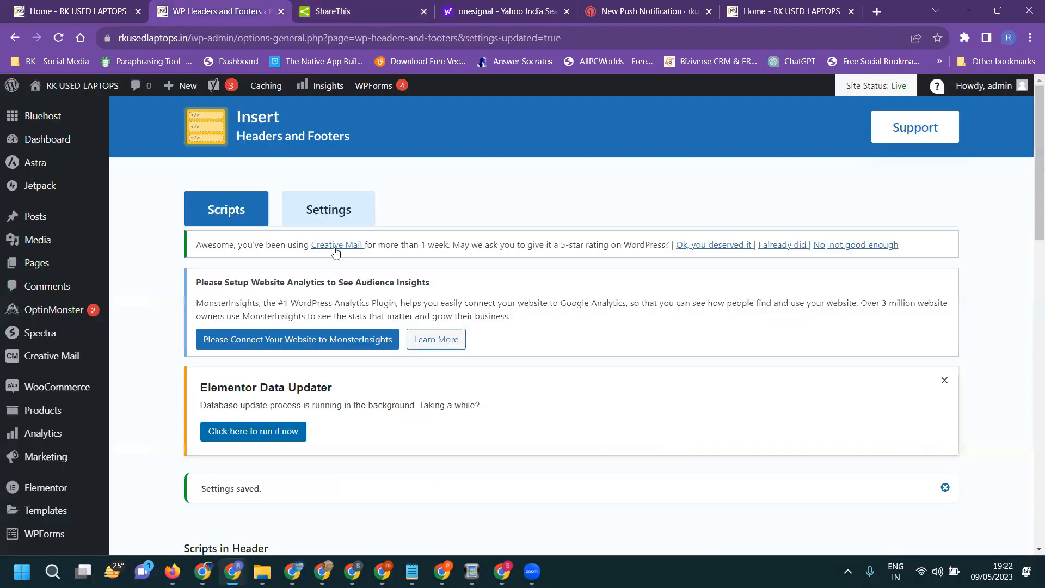
scroll(365, 306, "down", 10)
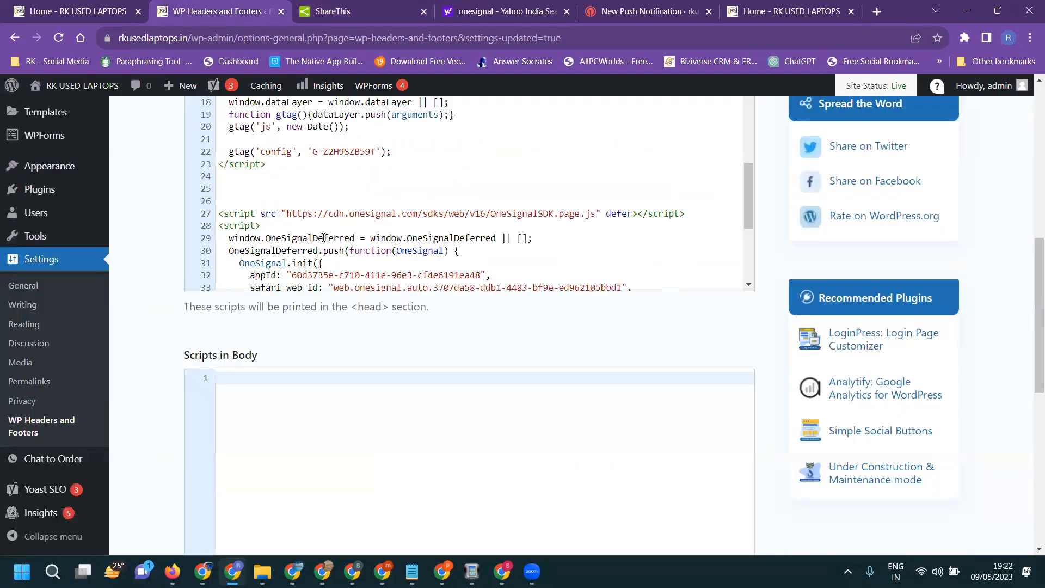
scroll(323, 223, "down", 1)
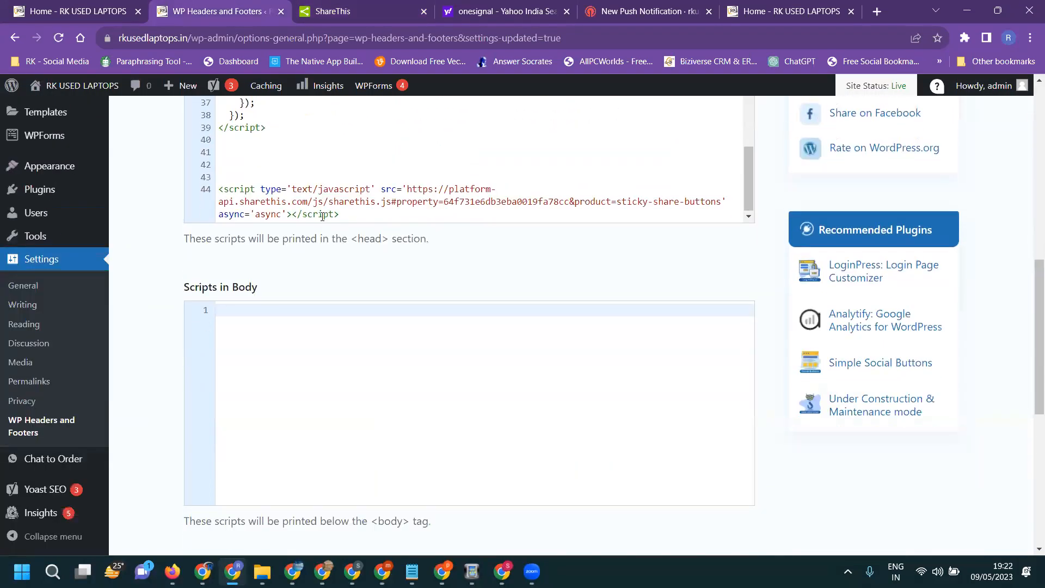
left_click(281, 170)
left_click(267, 200)
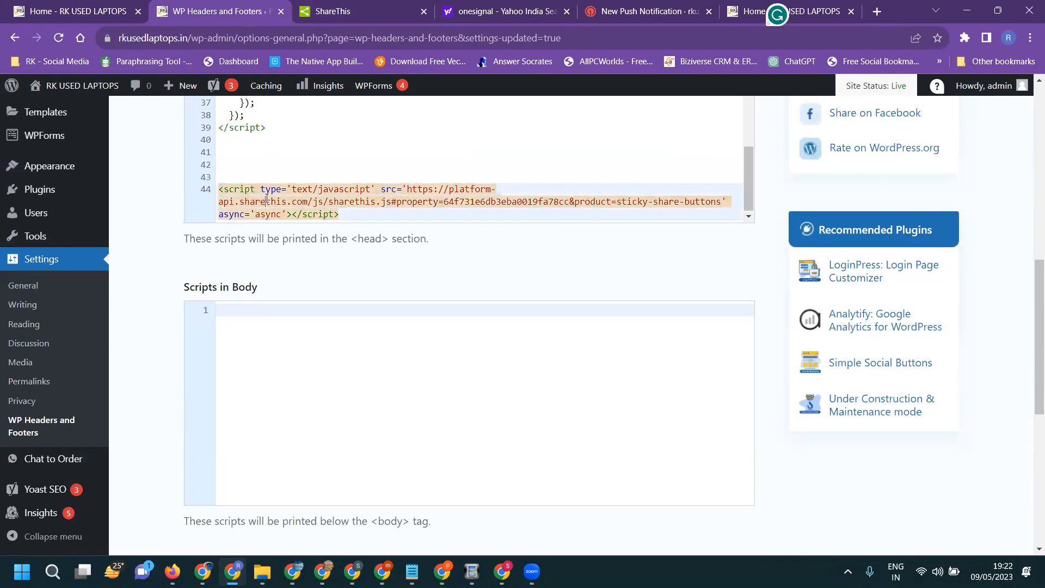
key("ctrl+v")
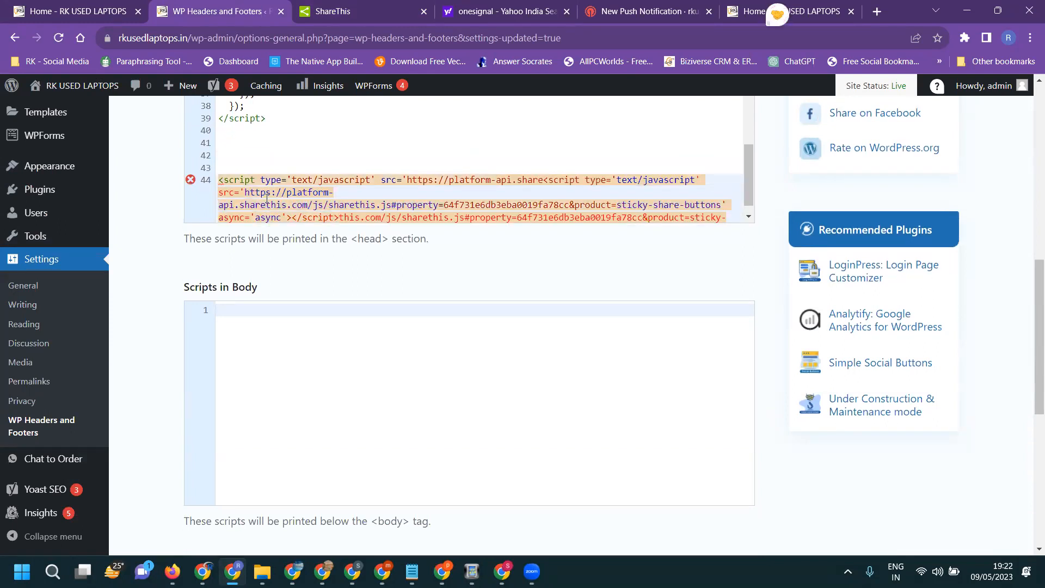
key("ctrl+z")
Replace the whole existing ShareThis script on line 44 of the header scripts with the copied activation code
left_click_drag(346, 212, 221, 189)
left_click(220, 189)
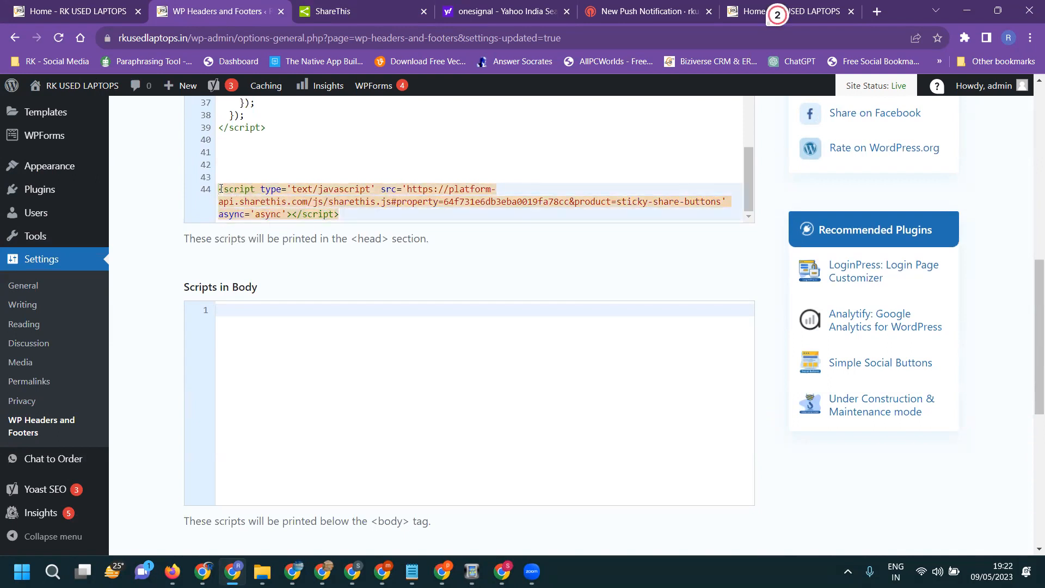
key("shift+Down")
key("shift+Down")
key("shift+Down")
key("ctrl+v")
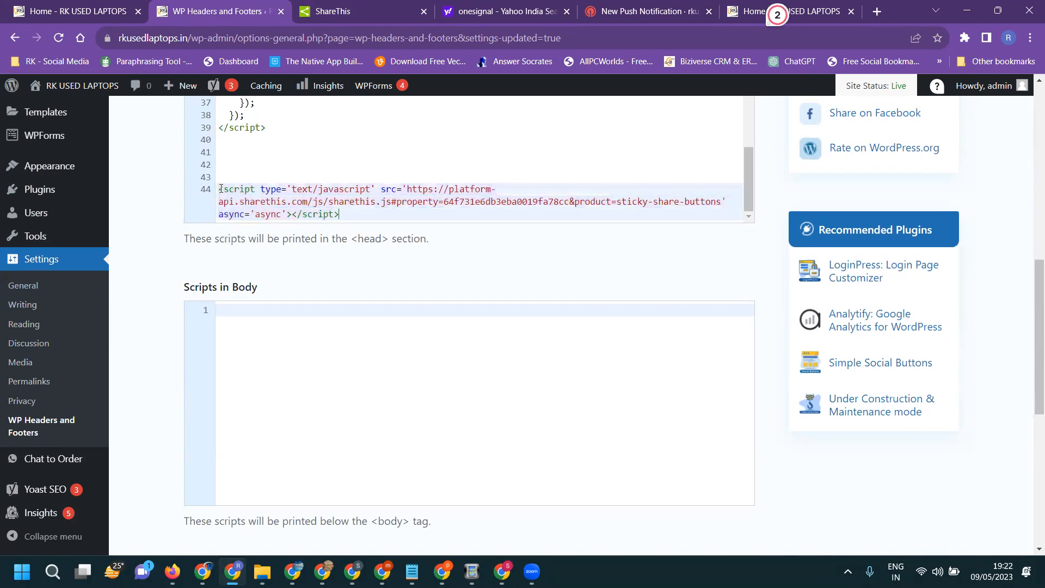
Save the header scripts and reload the website's home page to check the share buttons and their full network list
scroll(269, 263, "down", 6)
left_click(259, 536)
left_click(61, 10)
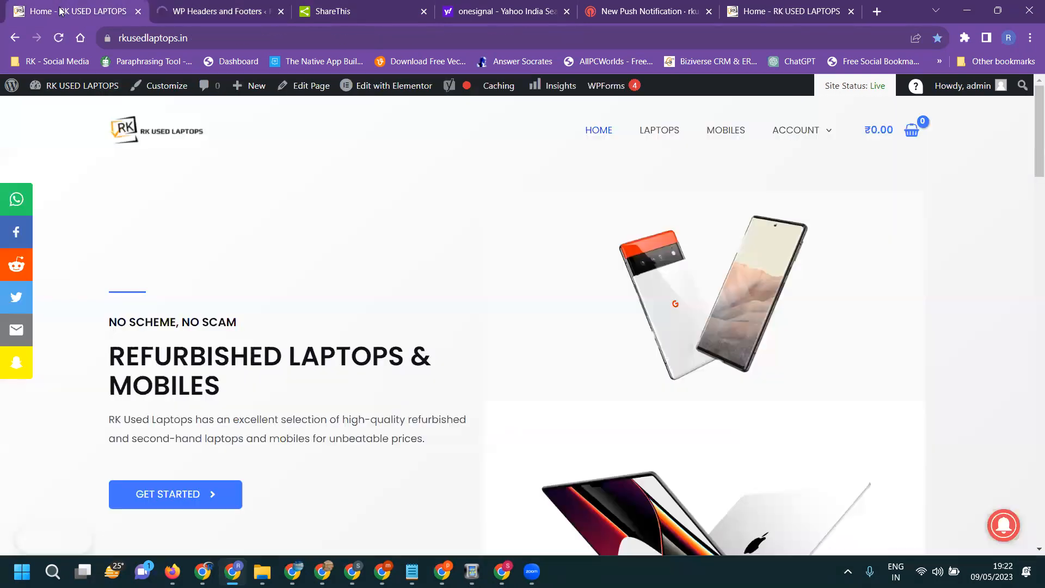
left_click(59, 37)
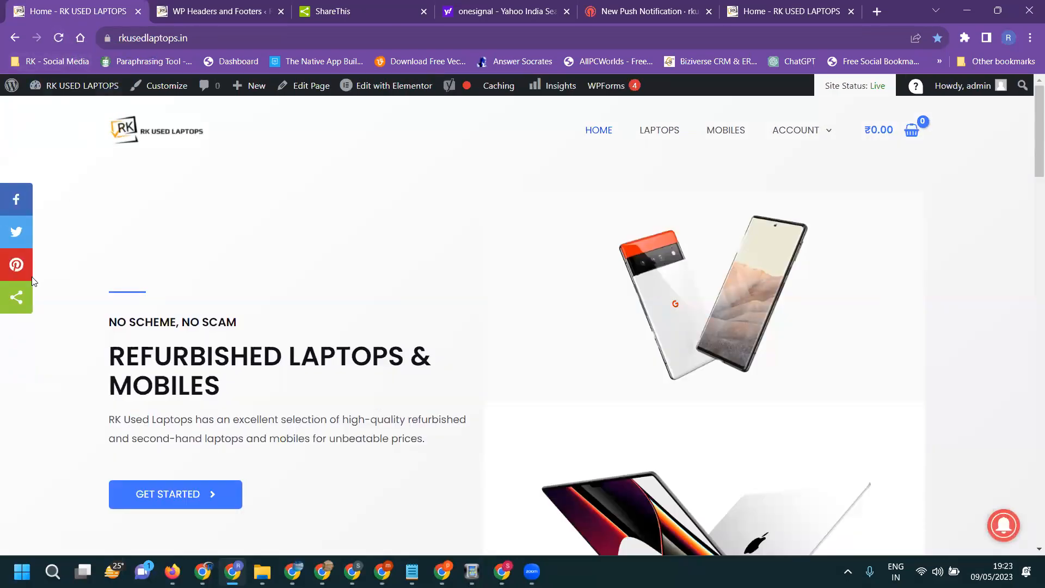
left_click(8, 291)
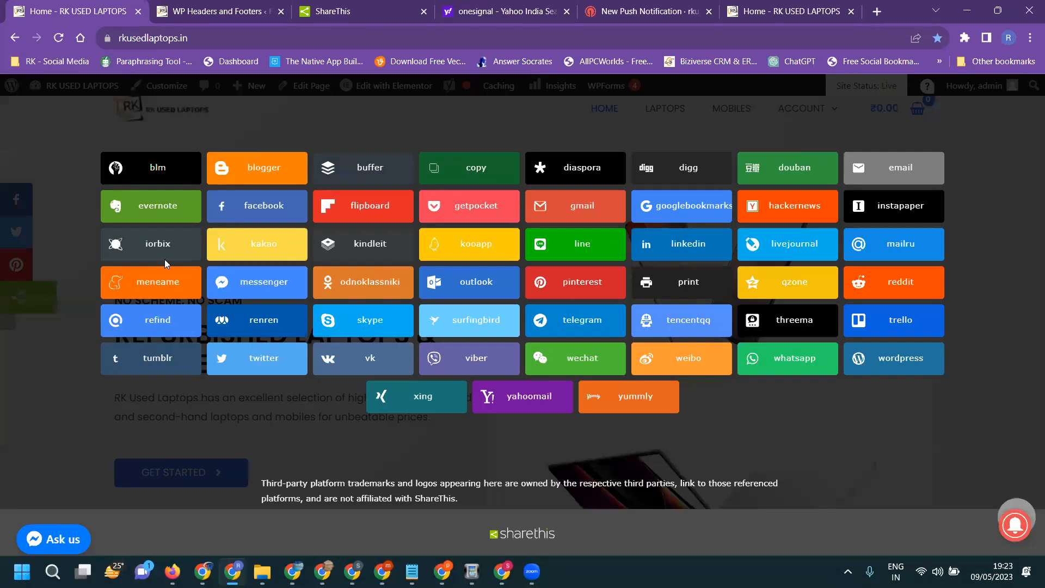
key("Escape")
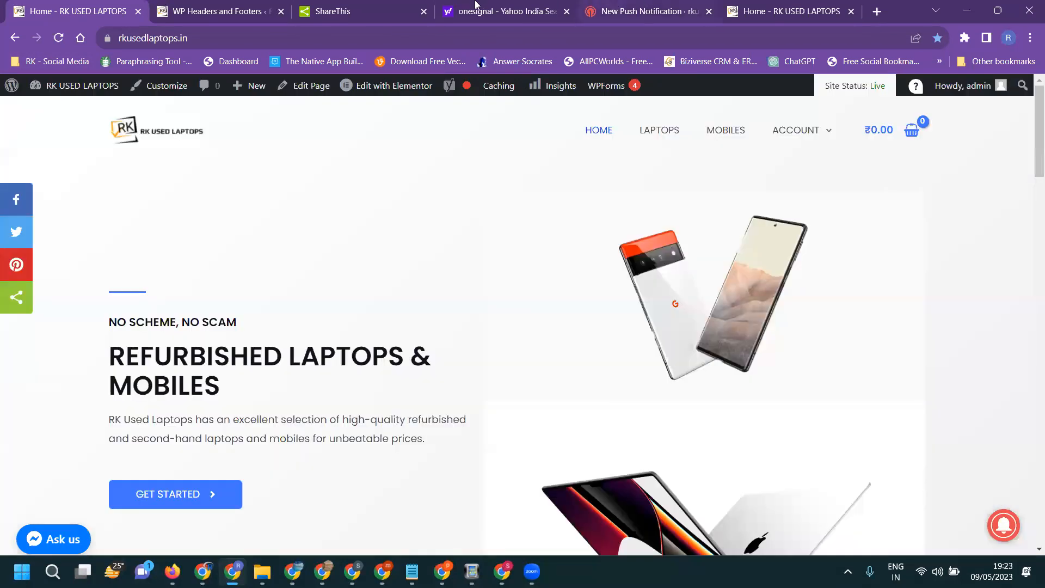
Add LinkedIn to the social networks of the ShareThis sticky share buttons and update the settings
left_click(365, 11)
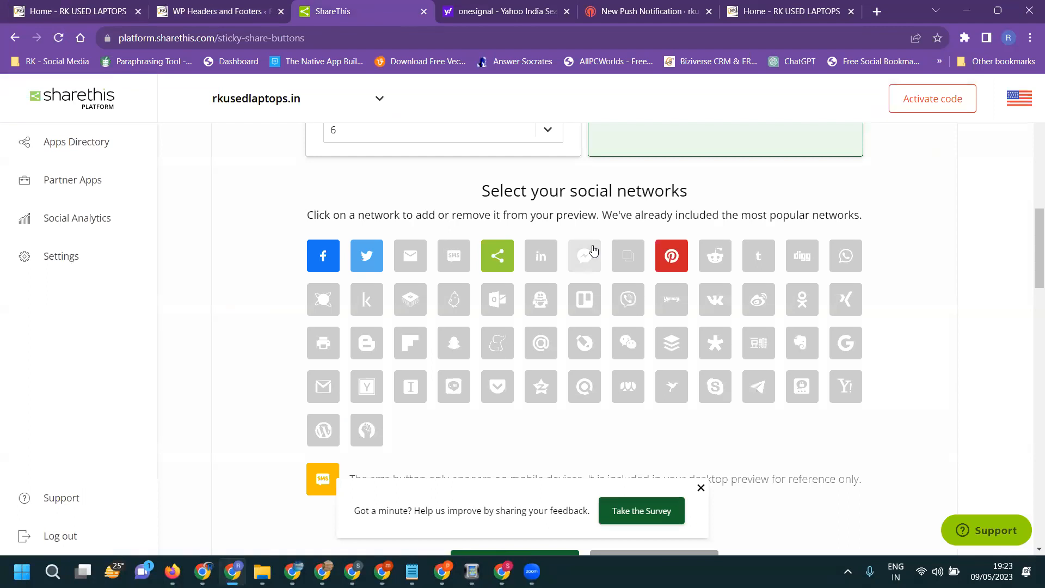
left_click(537, 265)
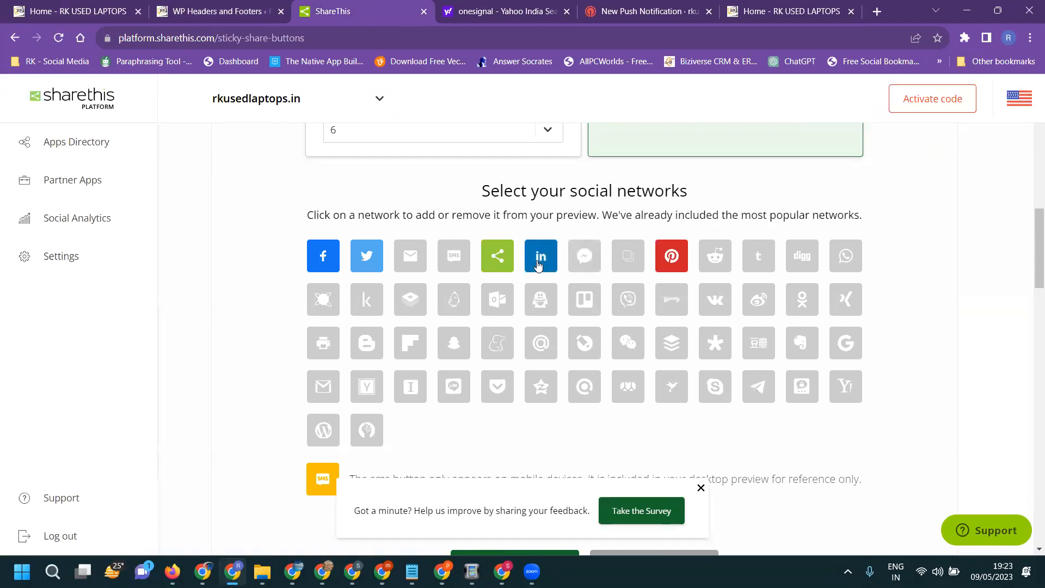
scroll(355, 205, "up", 5)
scroll(266, 207, "down", 15)
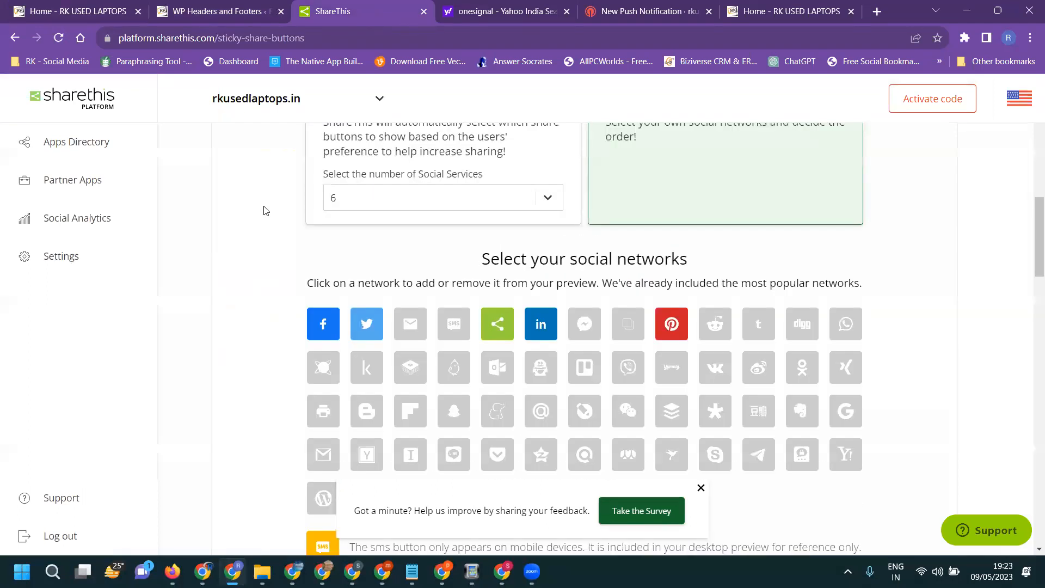
left_click(600, 408)
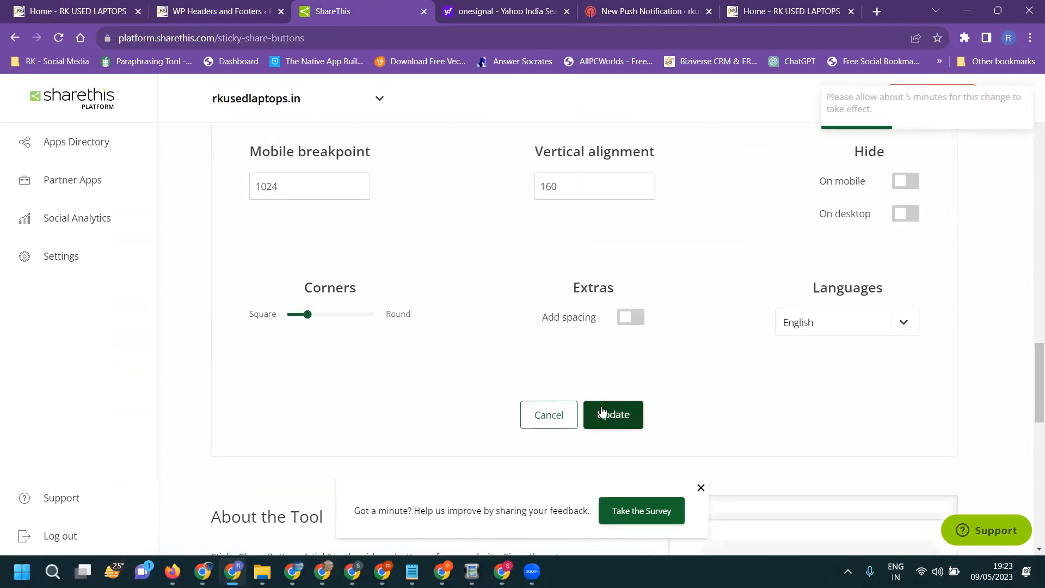
Reload the website's home page and check the sticky share buttons for the added LinkedIn button
left_click(68, 5)
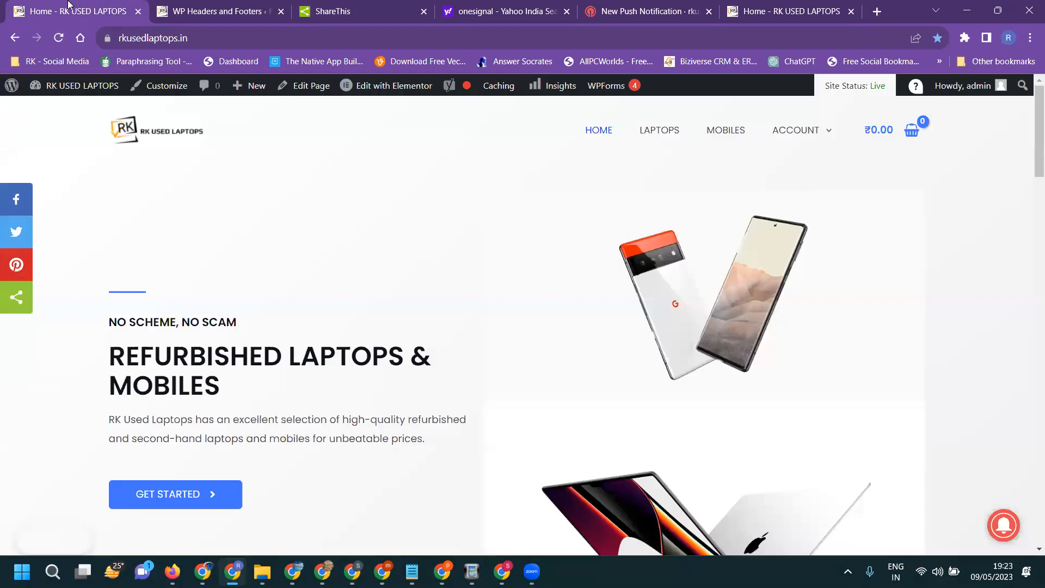
key("XF86MonBrightnessUp")
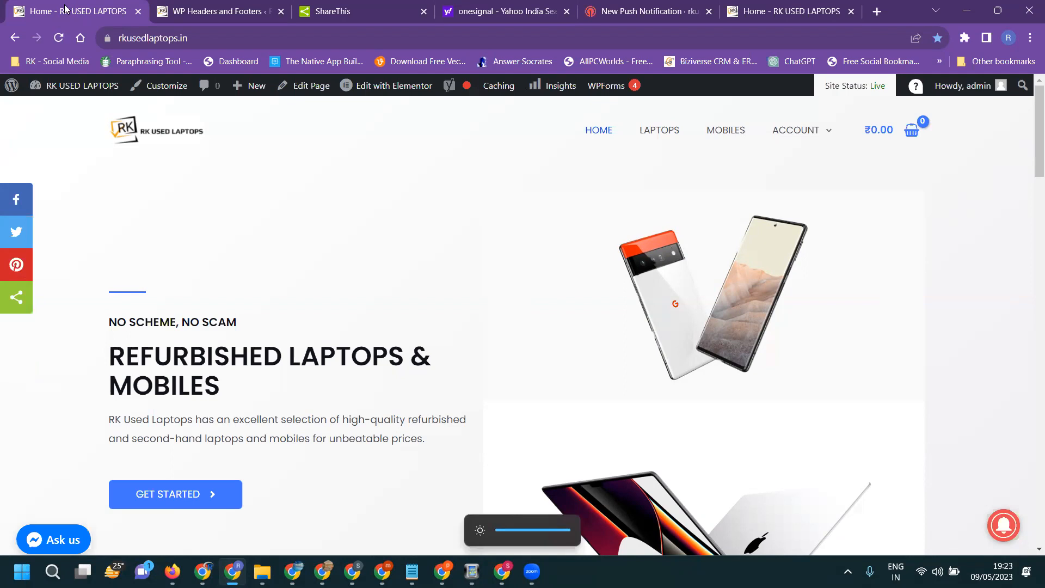
key("F5")
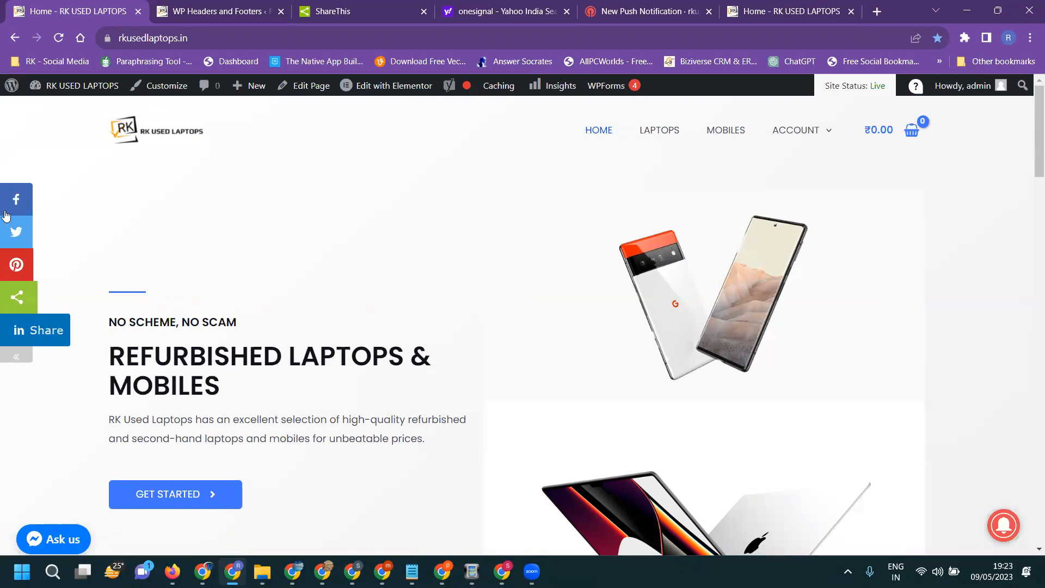
Share the home page on Twitter with the sticky share button, publish the post and close the pop-up window
left_click(14, 241)
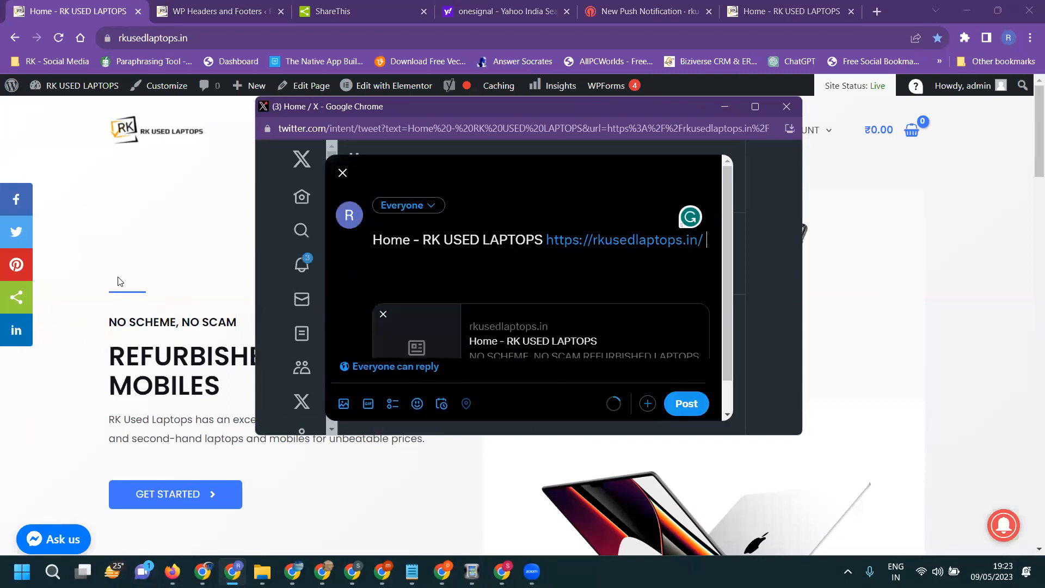
left_click(694, 412)
left_click(787, 106)
Open the Asus Ryzen product page through the ASUS brand in the website's Laptops category
left_click(671, 133)
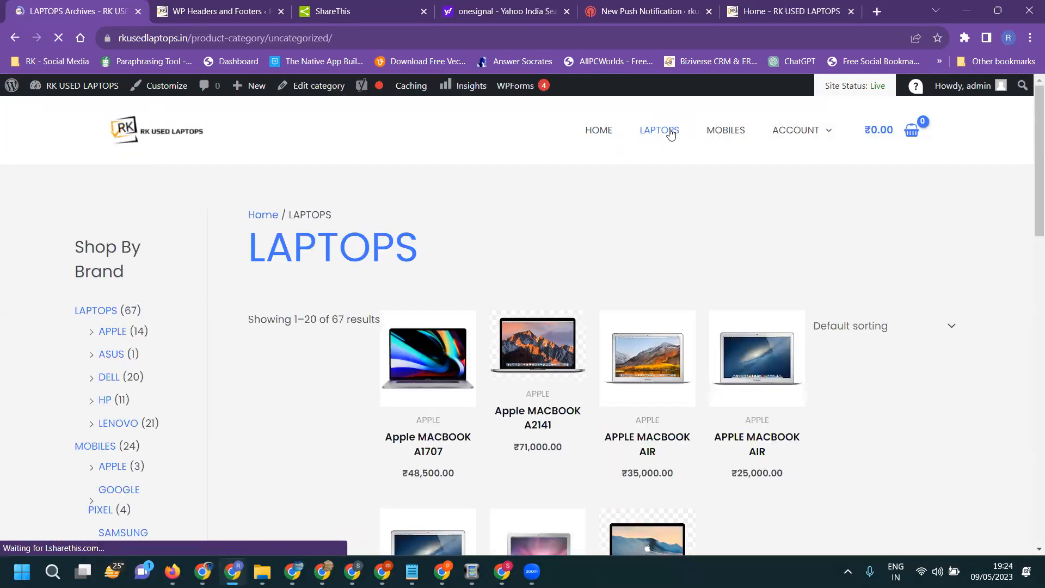
scroll(588, 209, "down", 5)
scroll(390, 324, "down", 2)
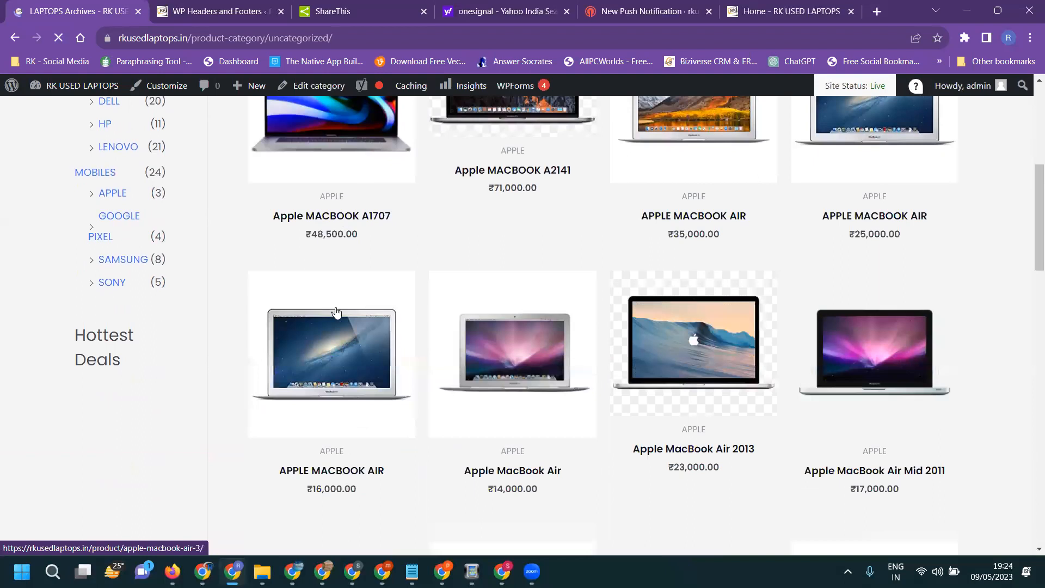
scroll(111, 136, "up", 1)
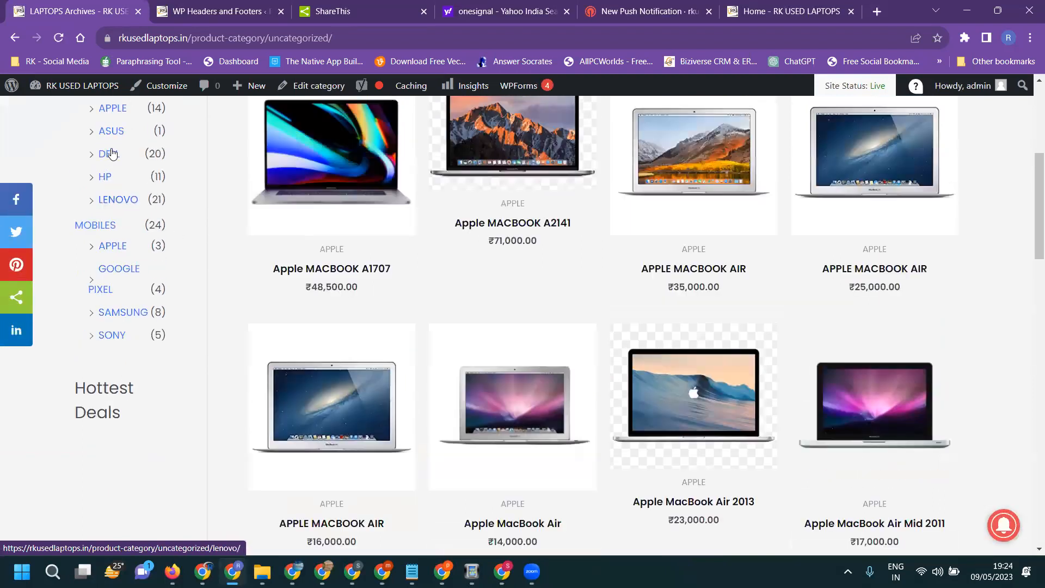
left_click(112, 150)
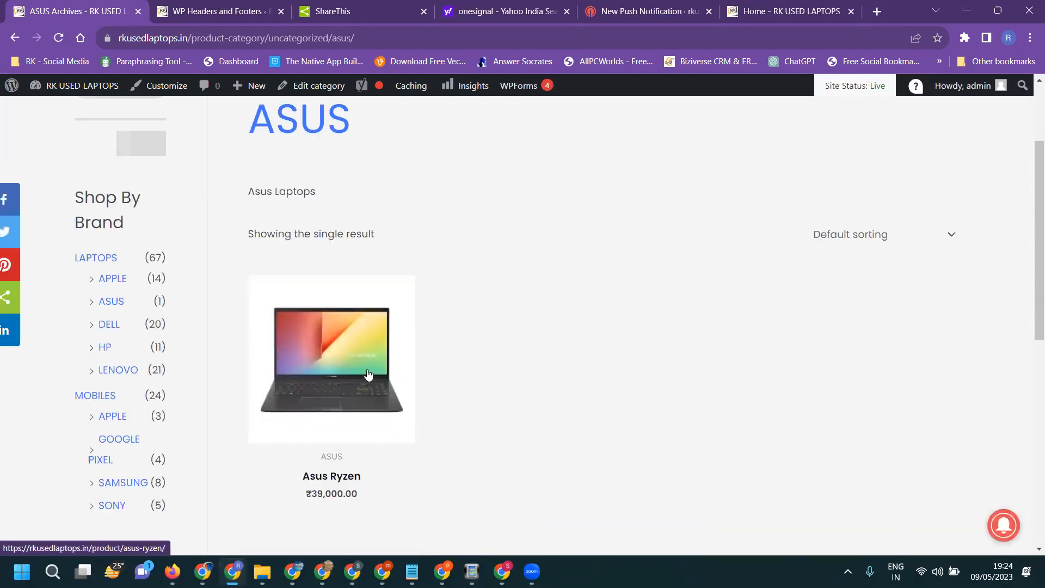
left_click(368, 375)
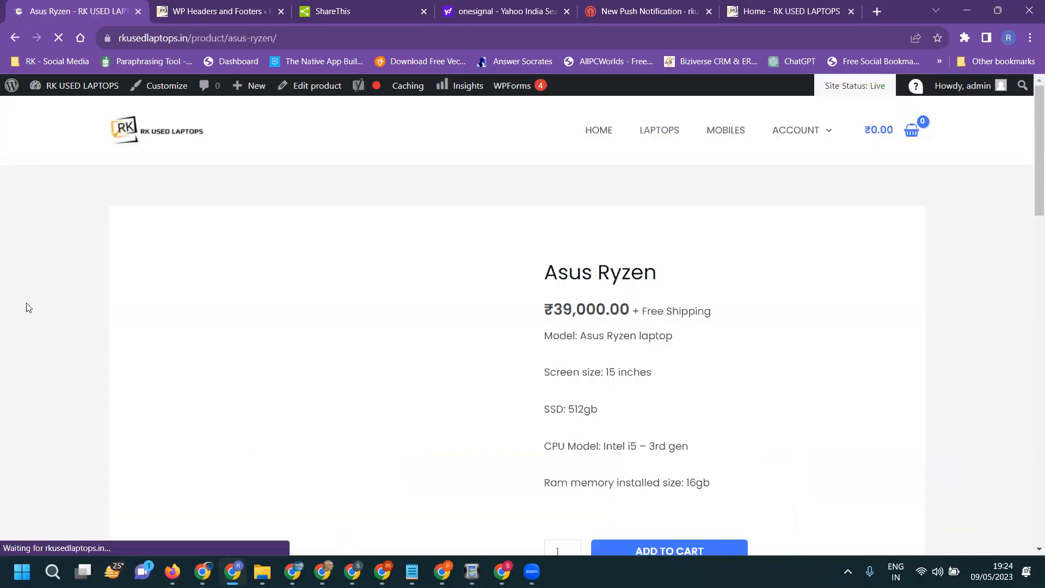
Share the Asus Ryzen product page on Twitter, publish the post and close the pop-up window
left_click(16, 234)
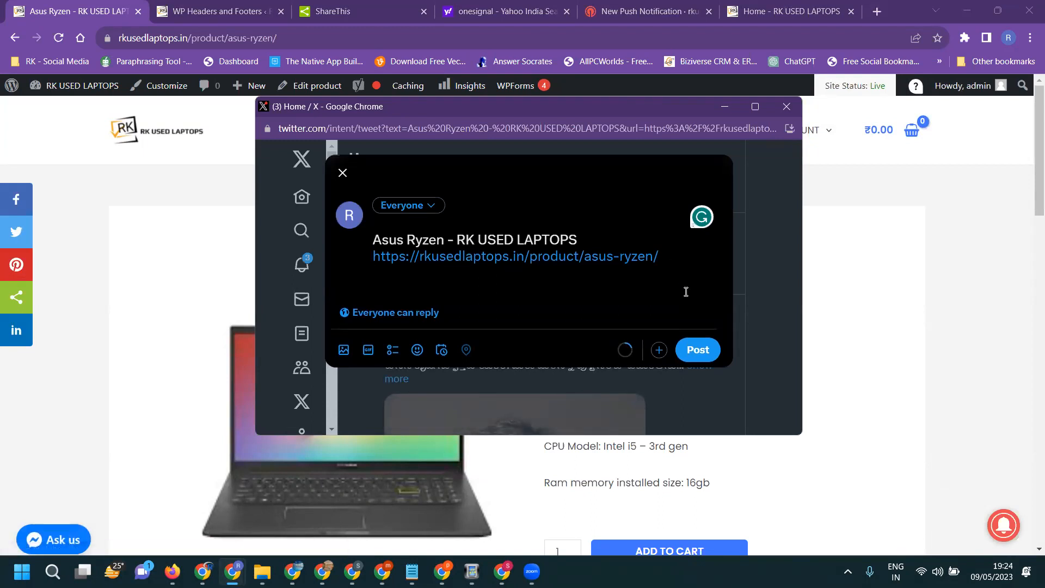
left_click(693, 349)
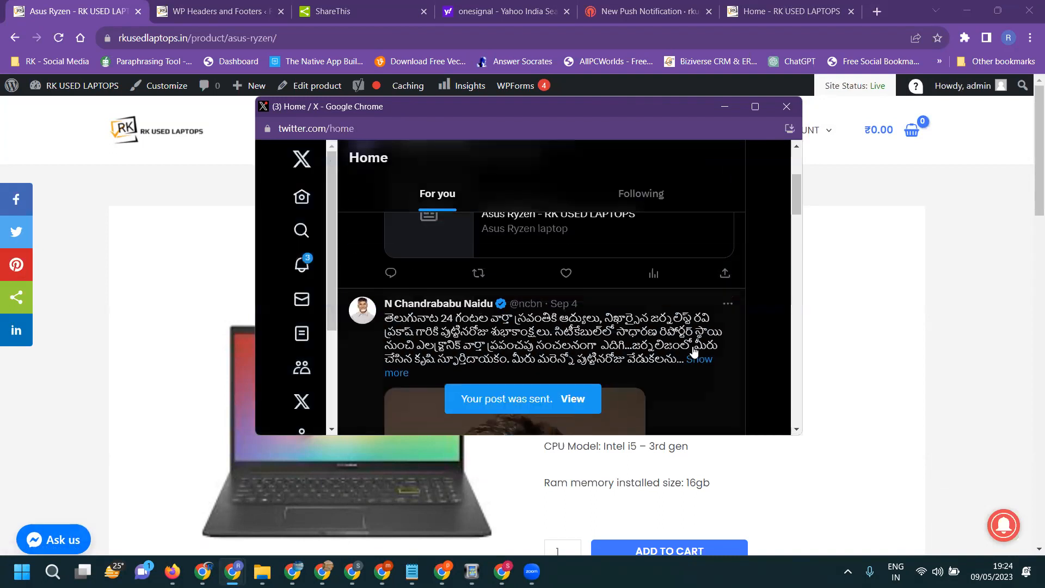
left_click(785, 107)
Open twitter.com/rkusedlaptops in a new tab, check the shared posts and test the link of the Asus Ryzen post
left_click(874, 11)
type("twitter.com/rkusedlaptops")
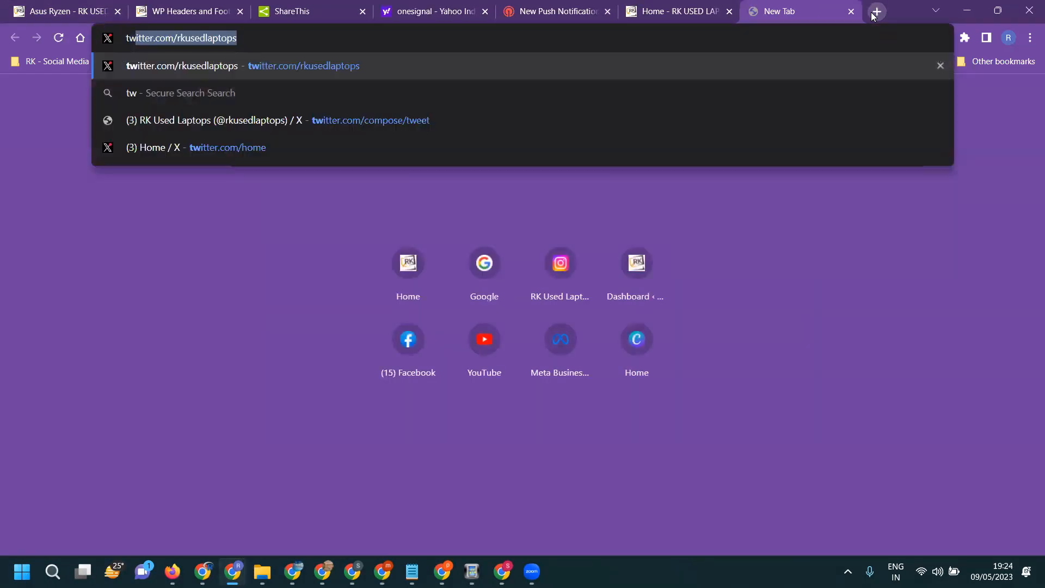
key("Return")
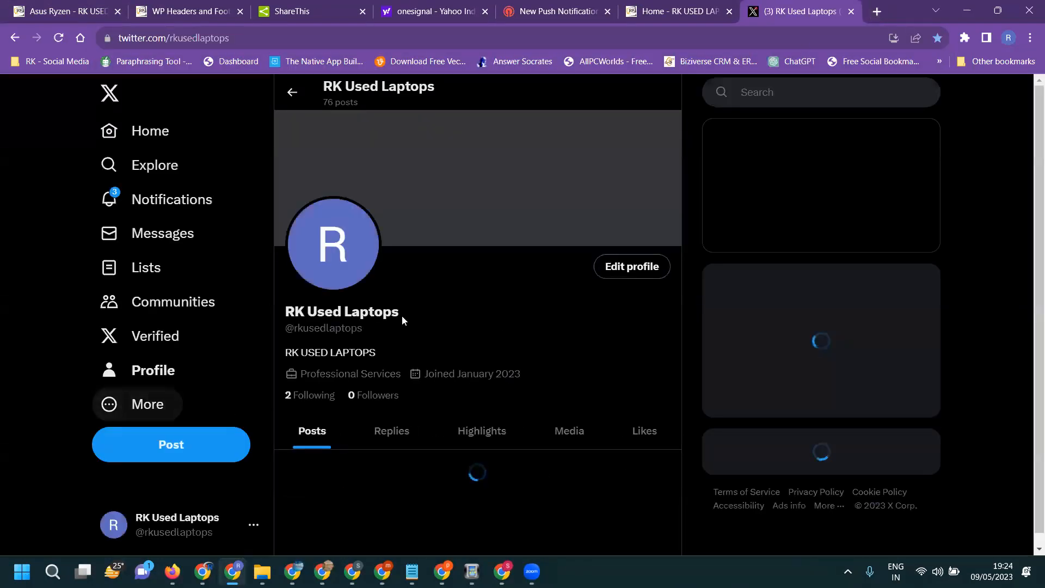
scroll(402, 320, "down", 6)
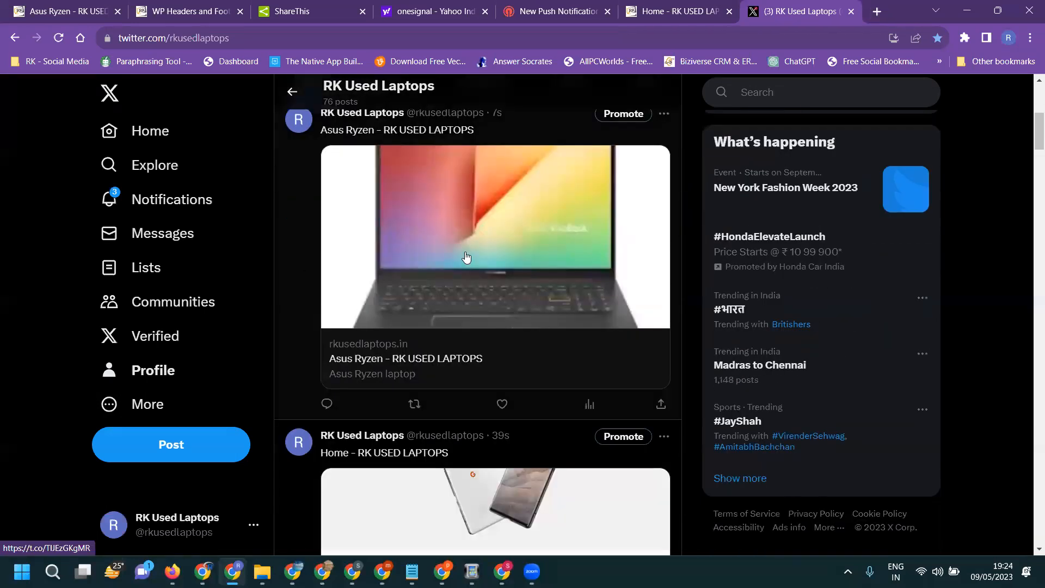
left_click(466, 257)
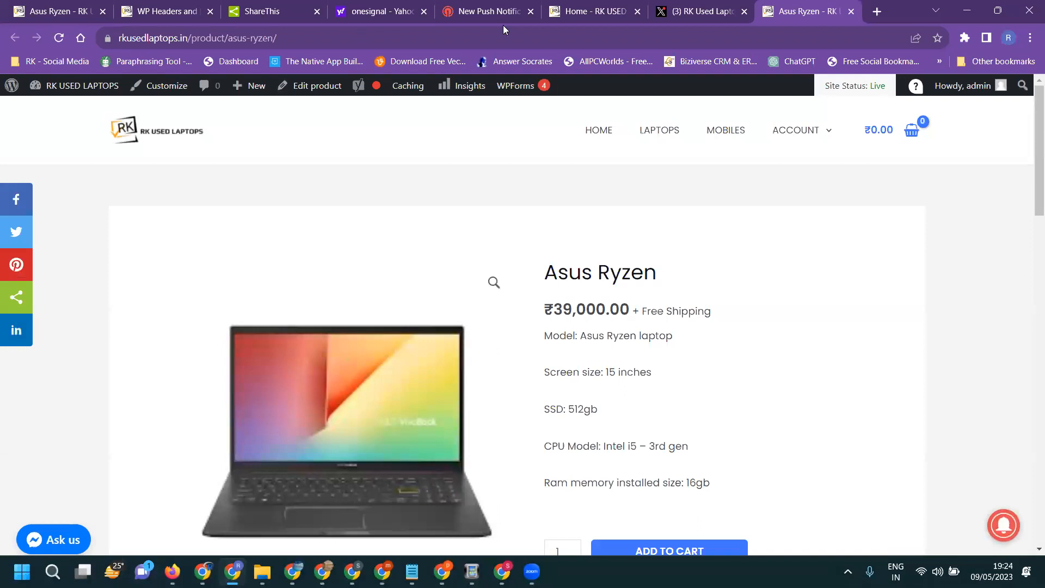
left_click(724, 8)
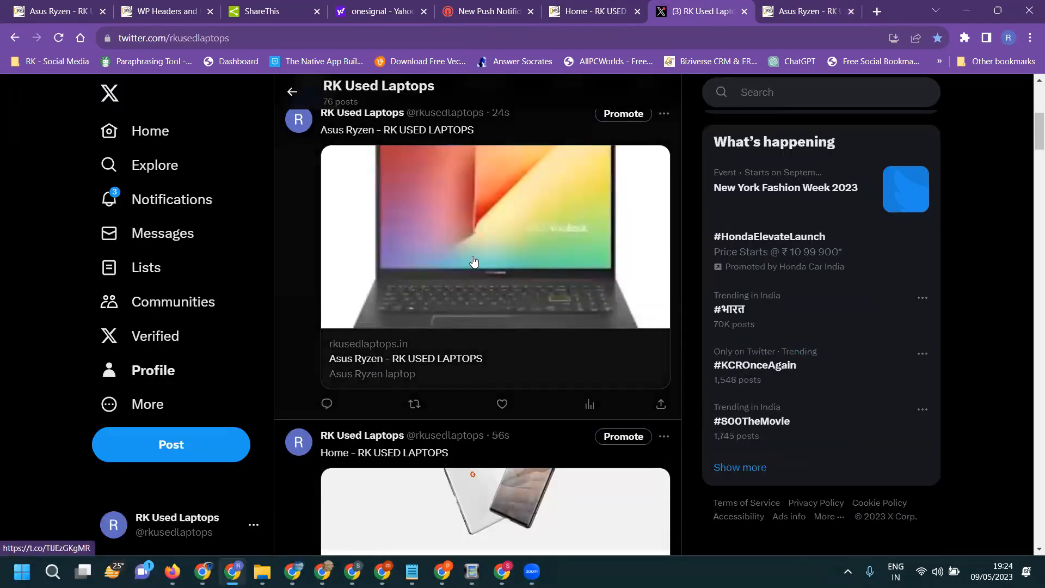
Review the top of the ShareThis Sticky Share Buttons page and return to the Asus Ryzen product page
left_click(68, 10)
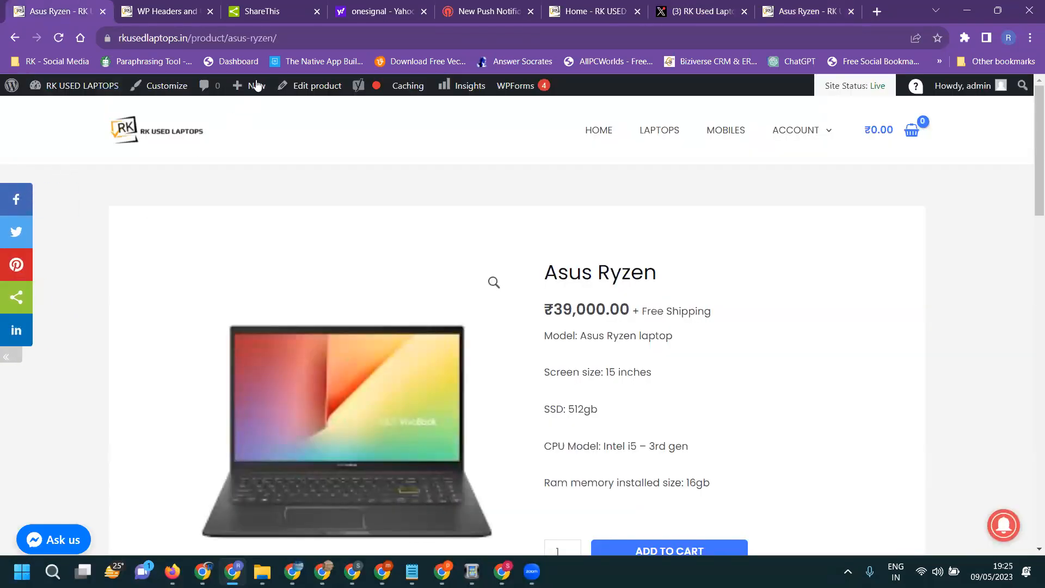
left_click(266, 13)
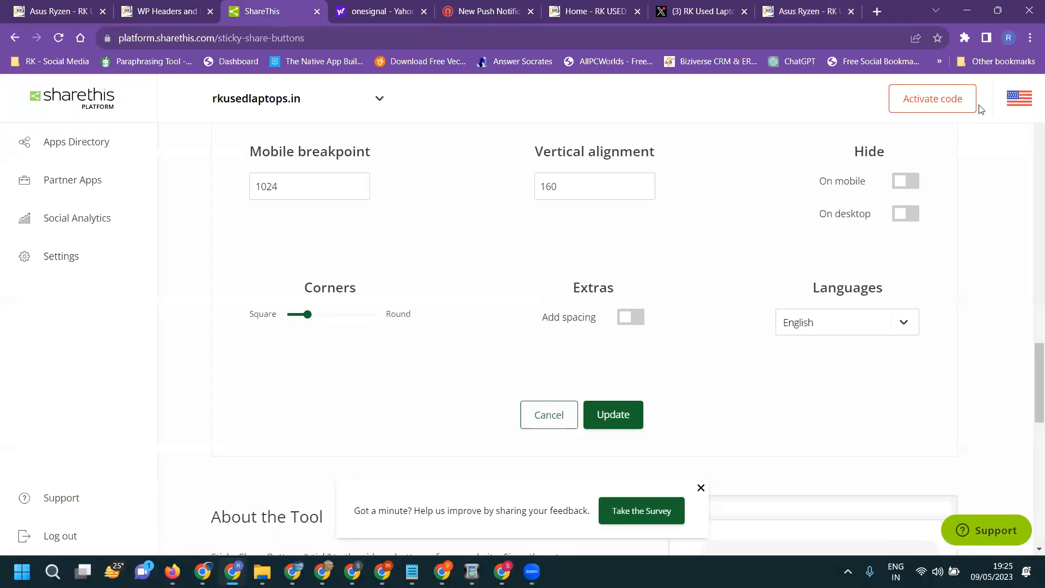
scroll(394, 309, "up", 5)
scroll(392, 305, "up", 15)
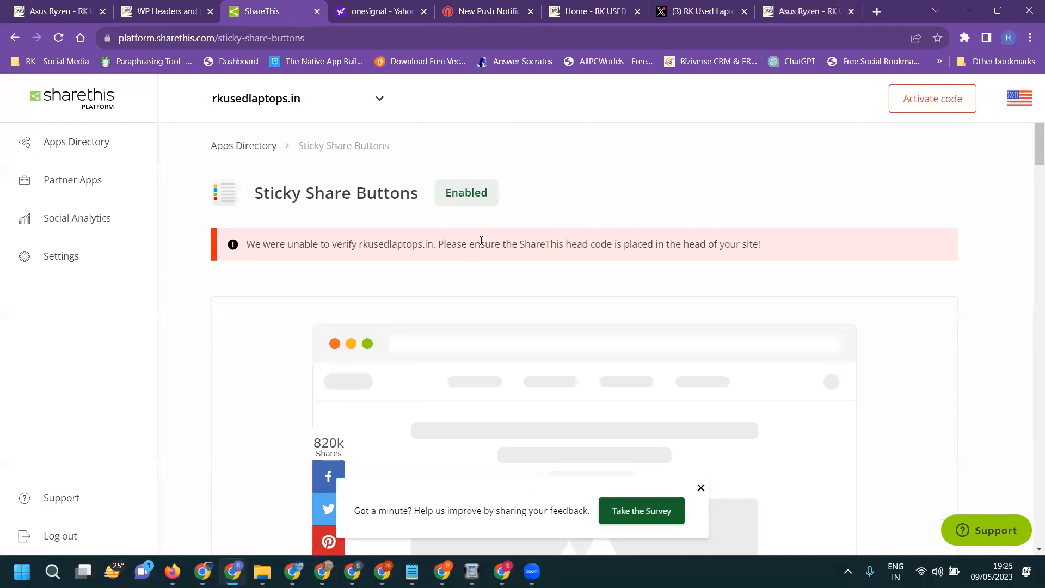
left_click(57, 13)
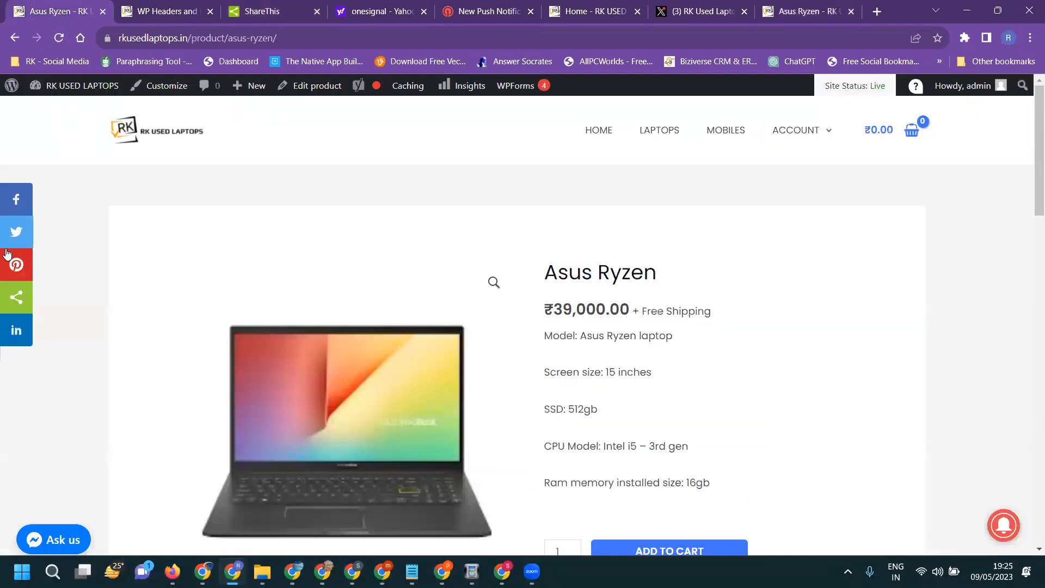
Check the Asus Ryzen post on the Twitter profile and copy the laptop's specifications, from model to RAM size, from its product page
left_click(675, 7)
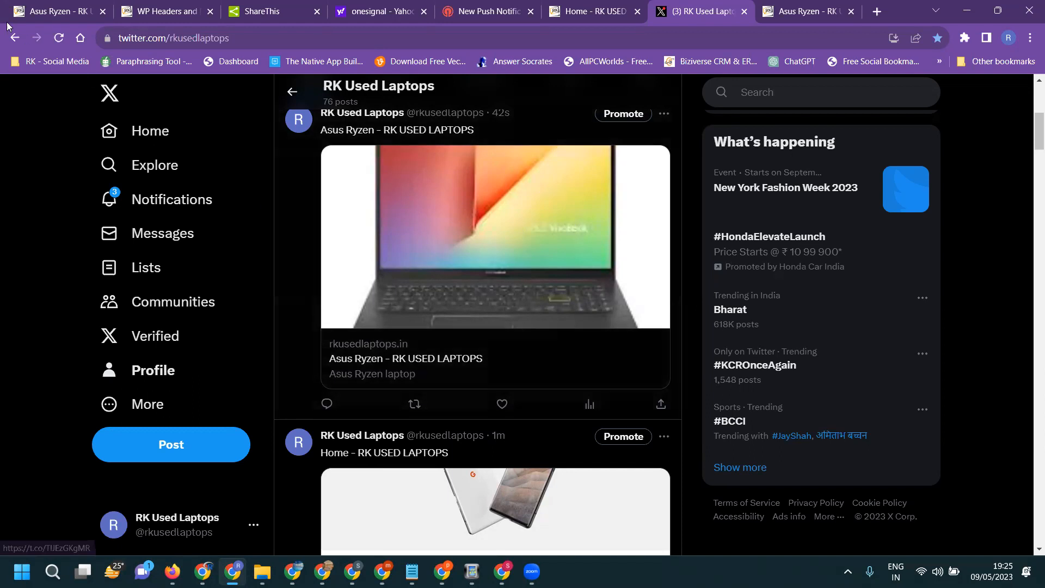
left_click(30, 12)
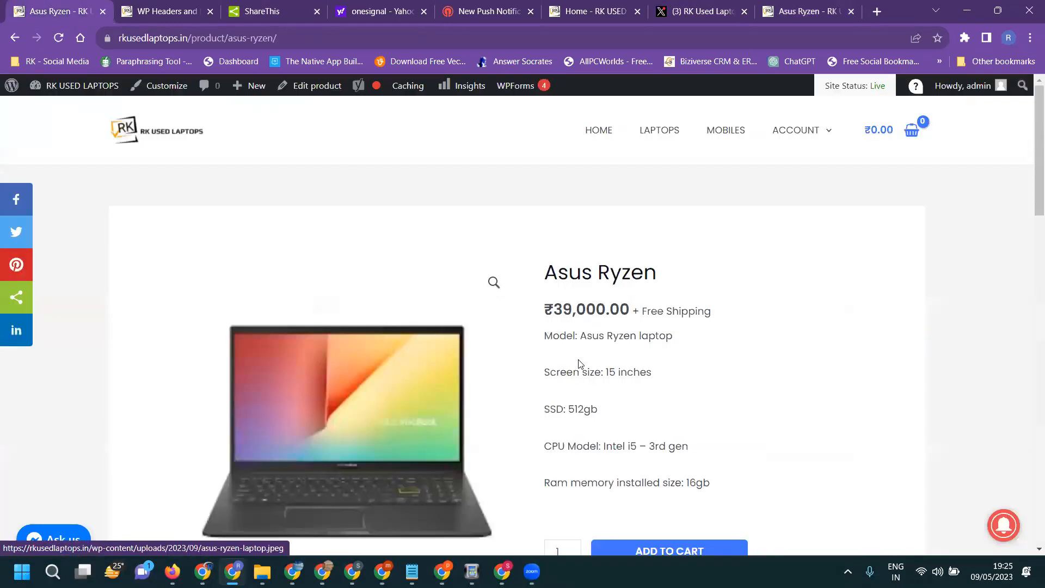
left_click_drag(564, 344, 710, 471)
key("ctrl+c")
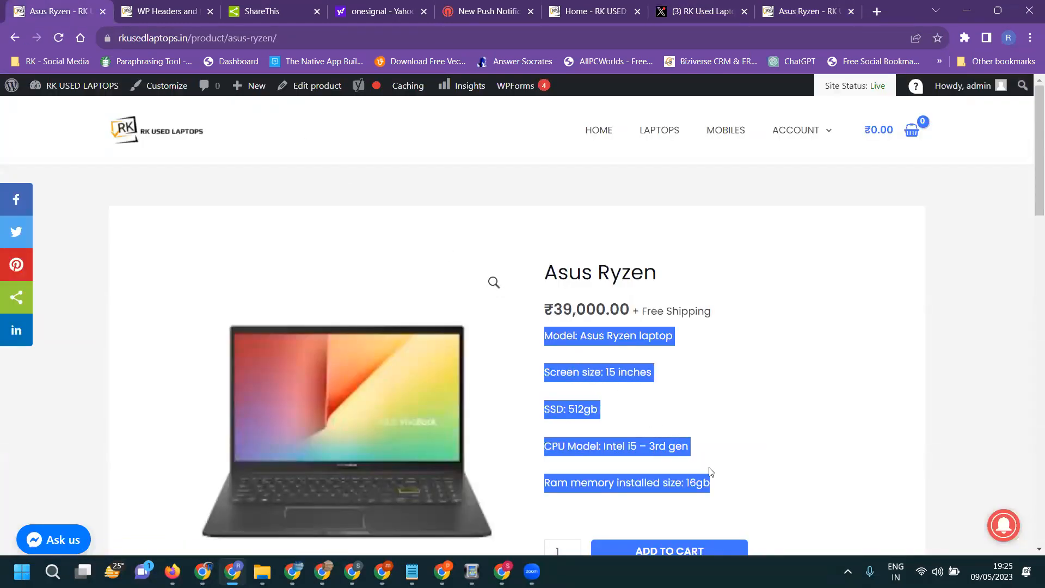
Share the Asus Ryzen page on Twitter with the copied specifications inserted after the title, publish the post and close the pop-up window
left_click(17, 232)
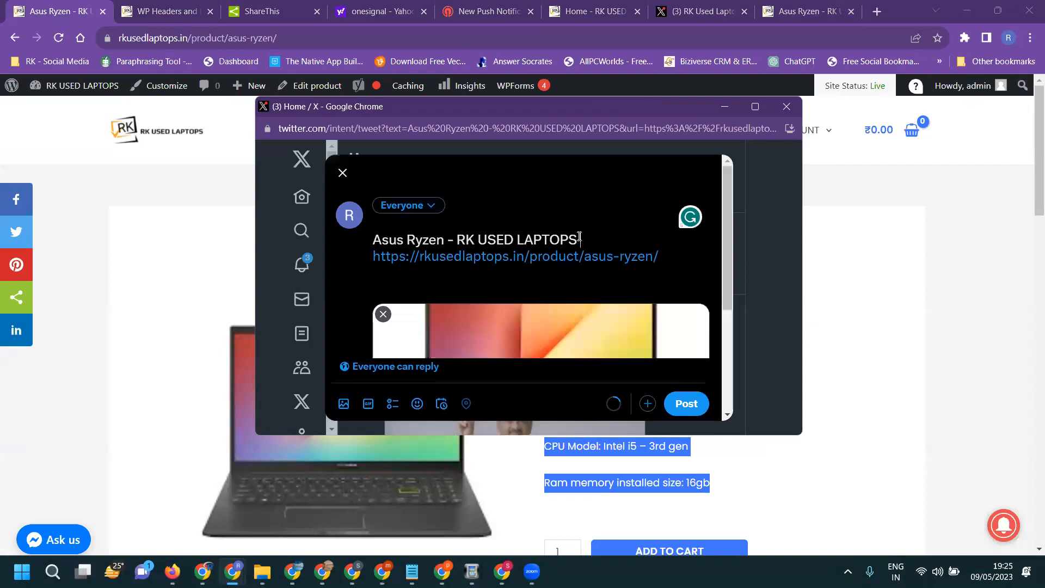
key("ctrl+v")
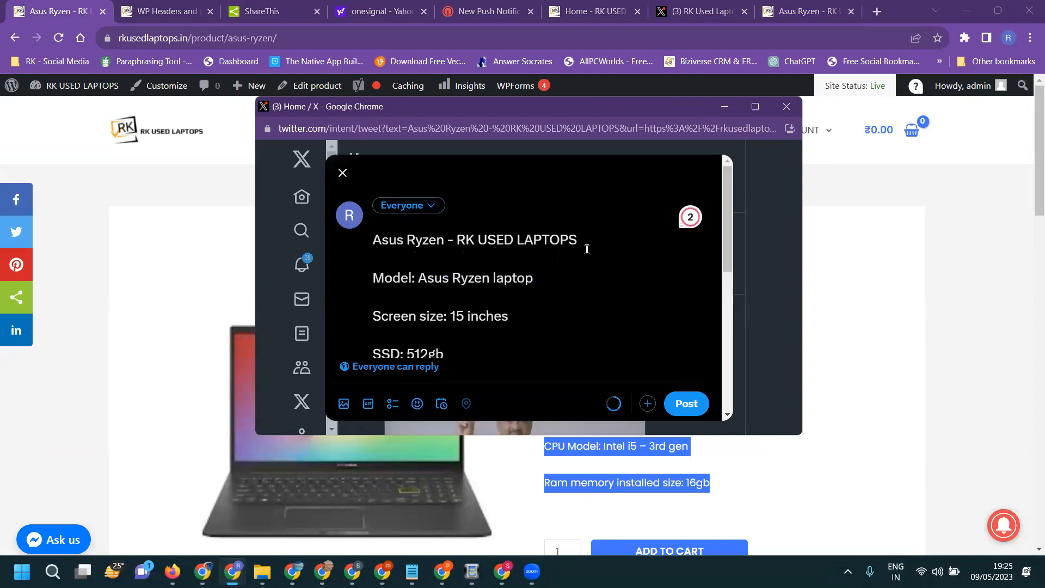
left_click(698, 404)
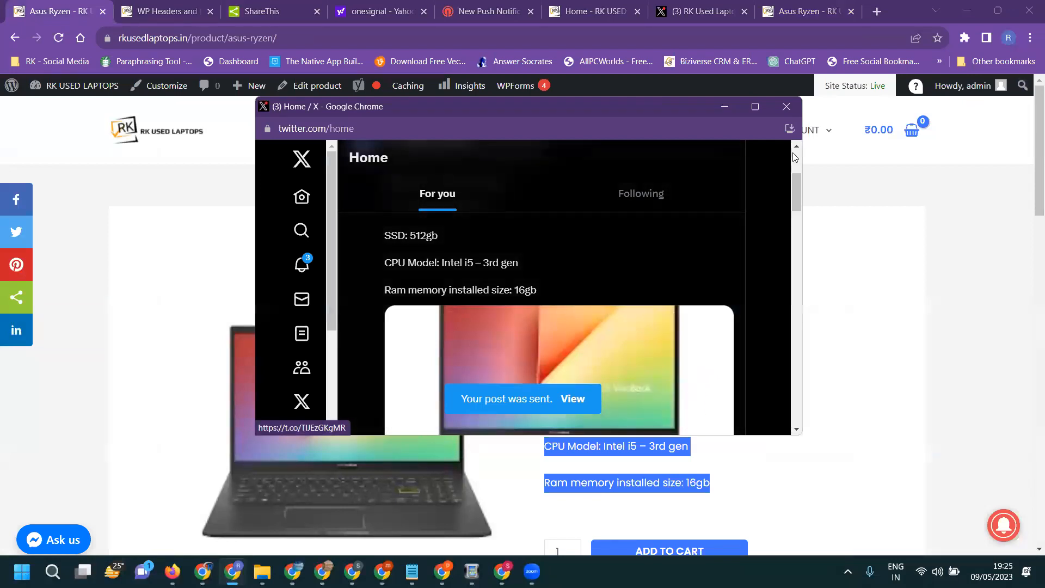
left_click(787, 107)
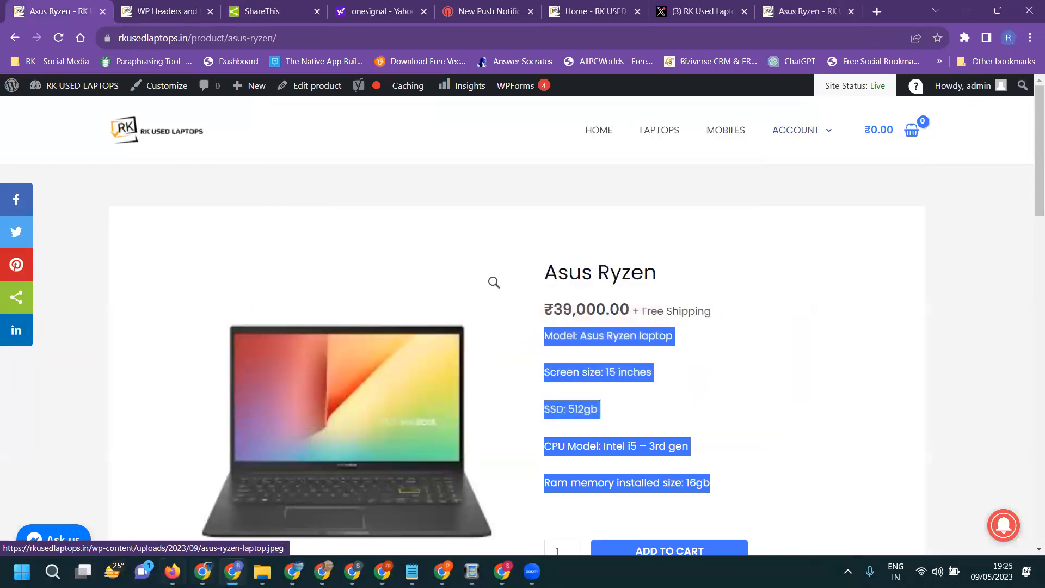
Switch to the other browser window showing the videos page of the YouTube channel
left_click(202, 572)
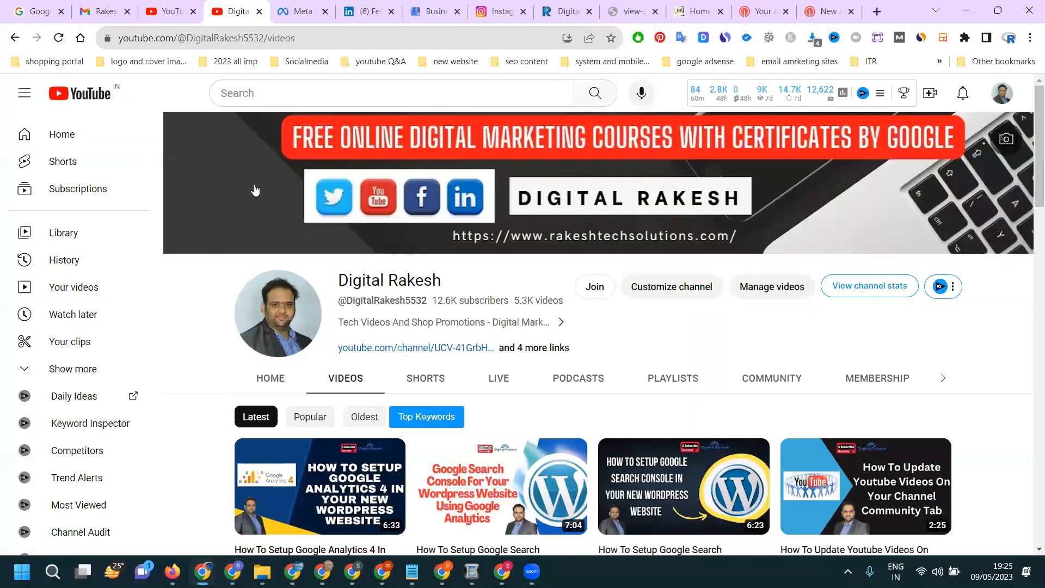